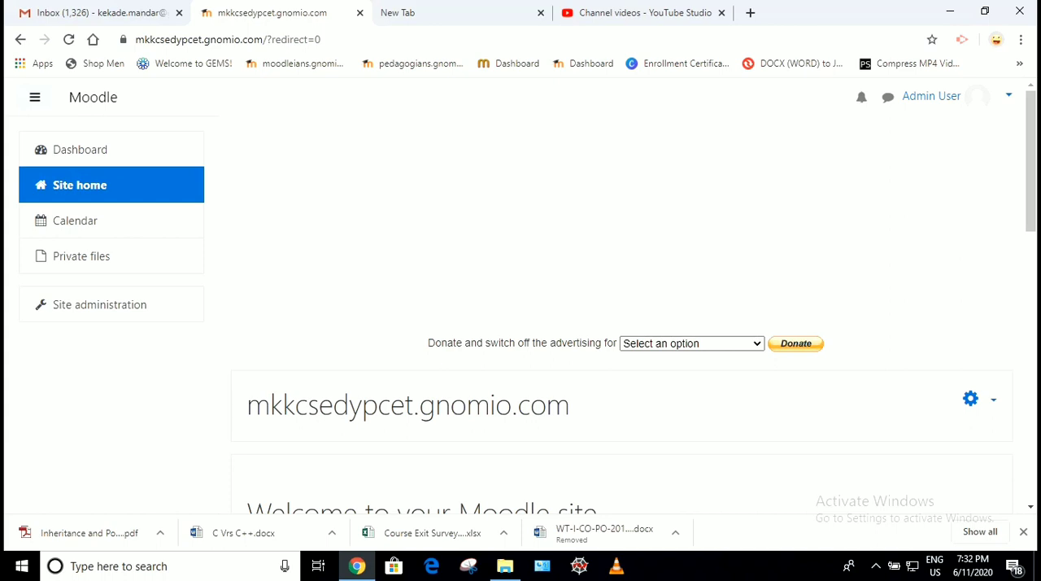
# - Open the OOP course from the available courses on the site home page and turn its editing mode on
pyautogui.scroll(-2, 621, 309)
pyautogui.scroll(-2, 621, 309)
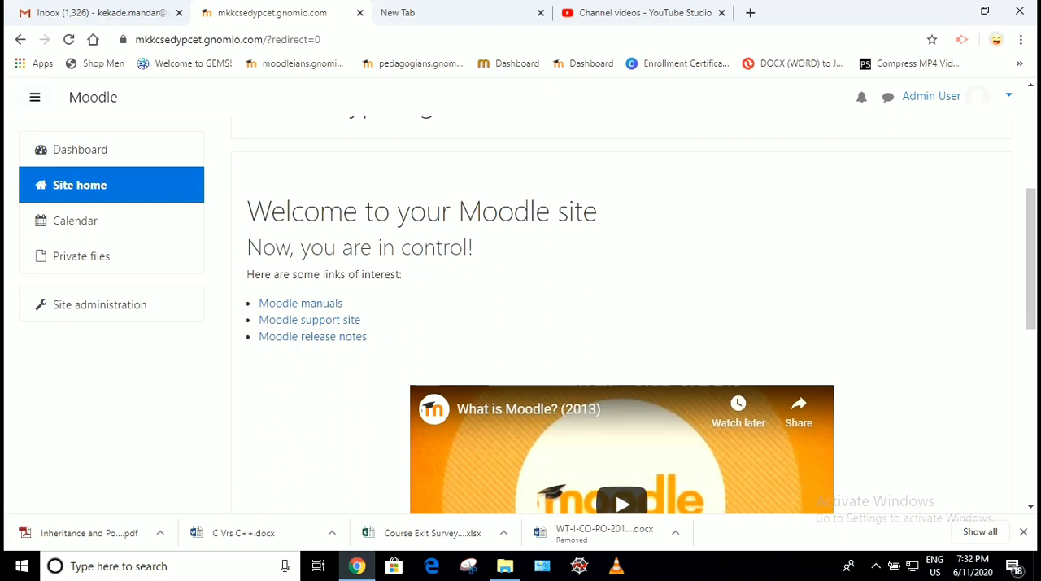
pyautogui.scroll(-5, 621, 309)
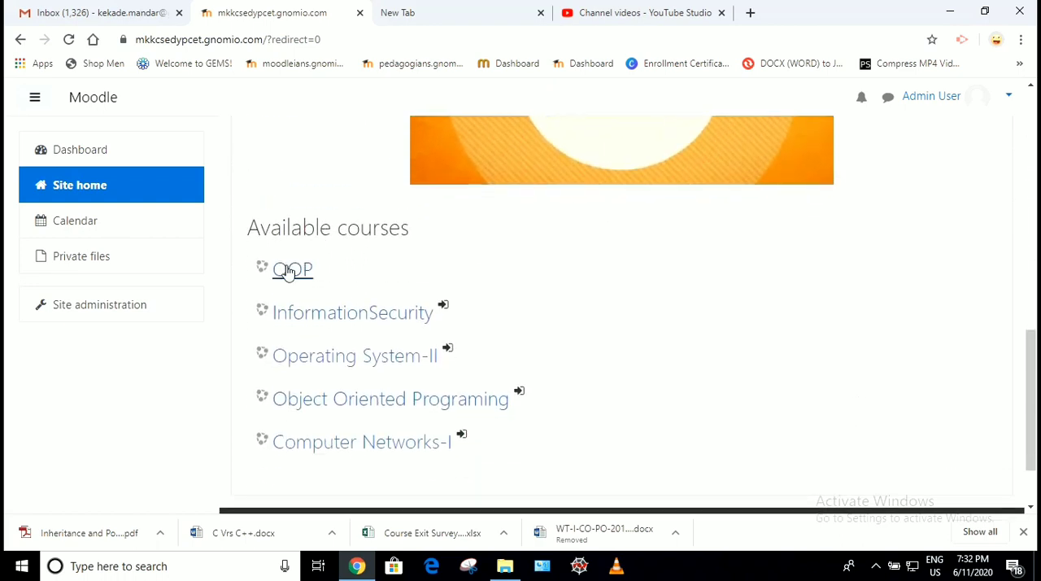
pyautogui.click(287, 271)
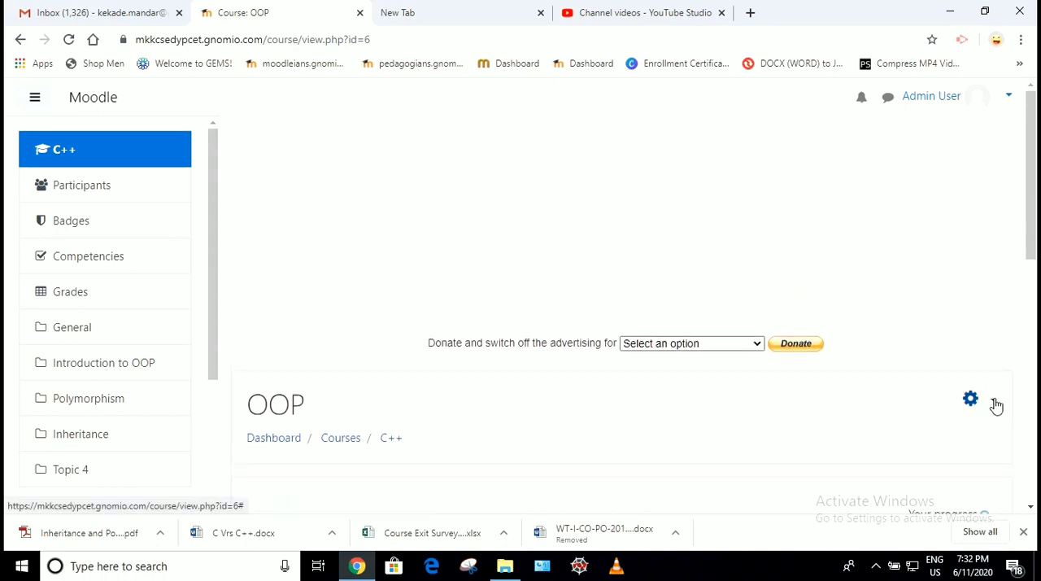
pyautogui.click(994, 401)
pyautogui.click(917, 453)
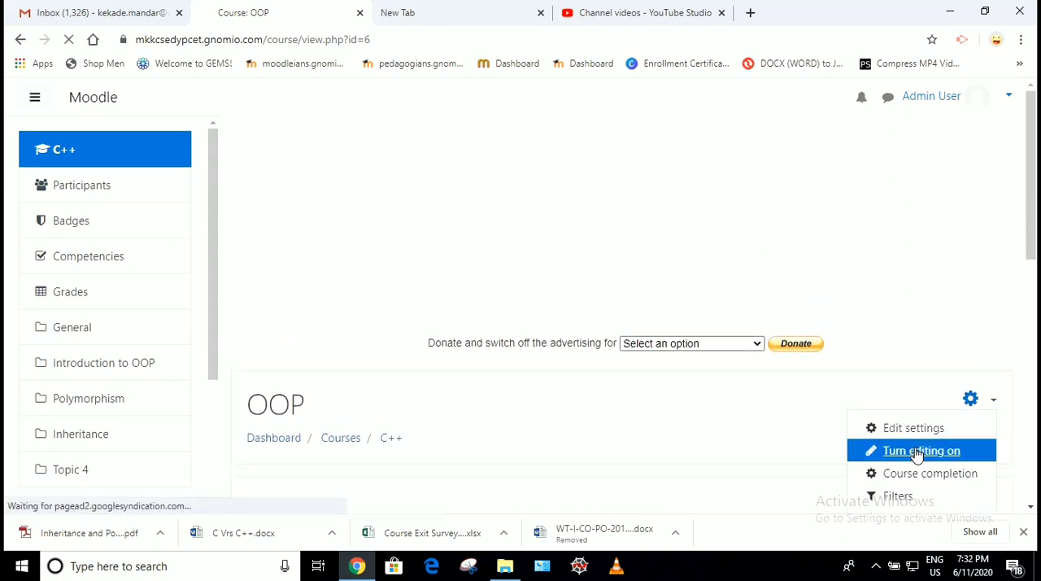
pyautogui.click(916, 453)
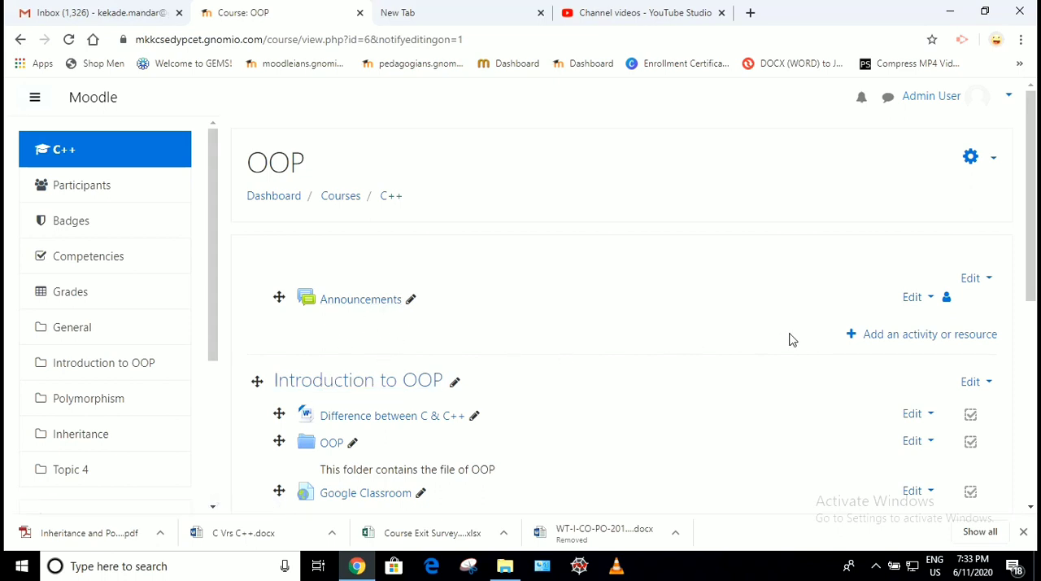
# - Add a Label resource to the course's general section, above Introduction to OOP
pyautogui.click(883, 342)
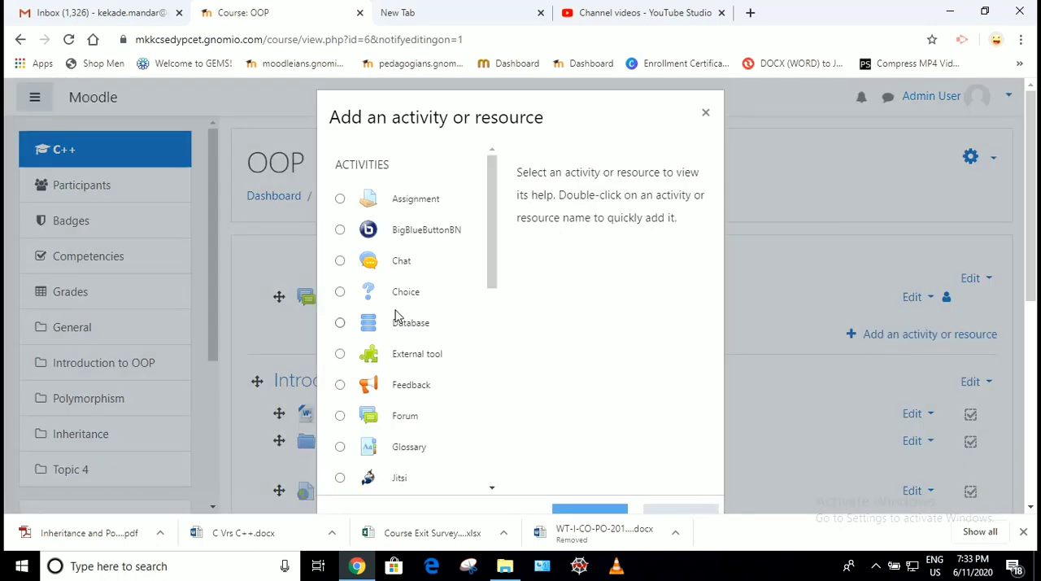
pyautogui.scroll(-6, 397, 316)
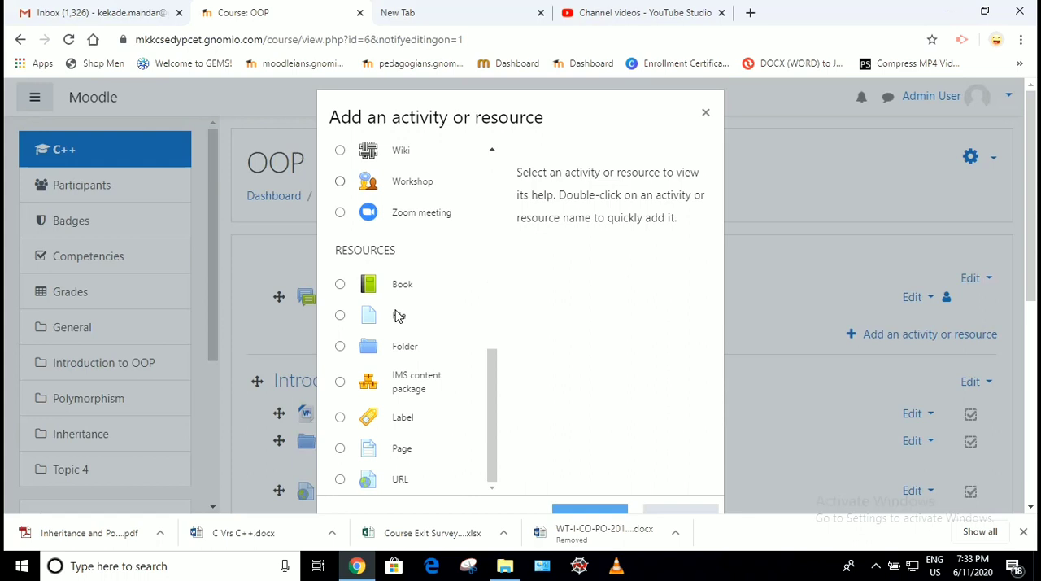
pyautogui.click(373, 418)
pyautogui.scroll(-3, 610, 394)
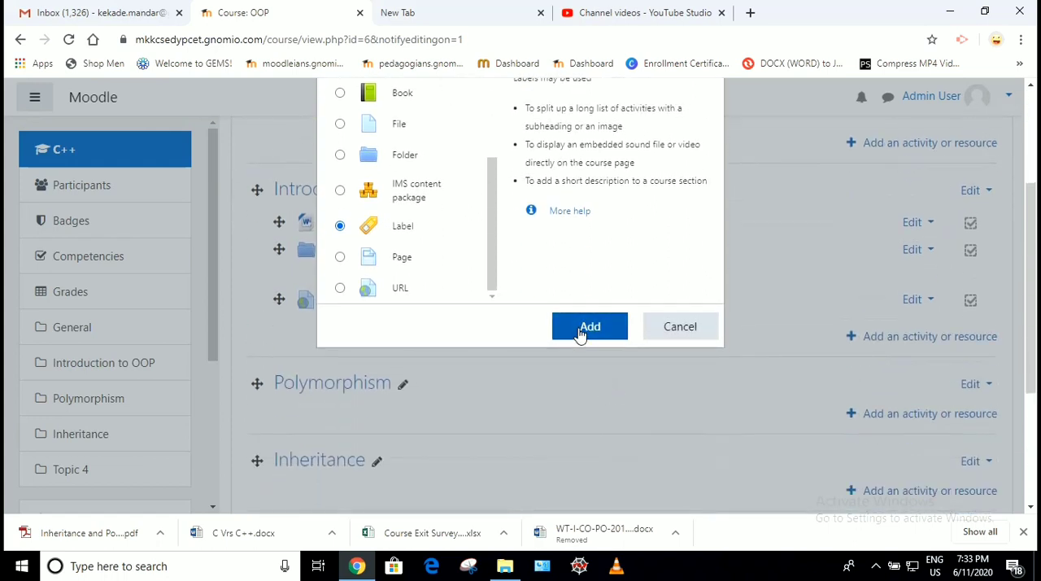
pyautogui.click(581, 330)
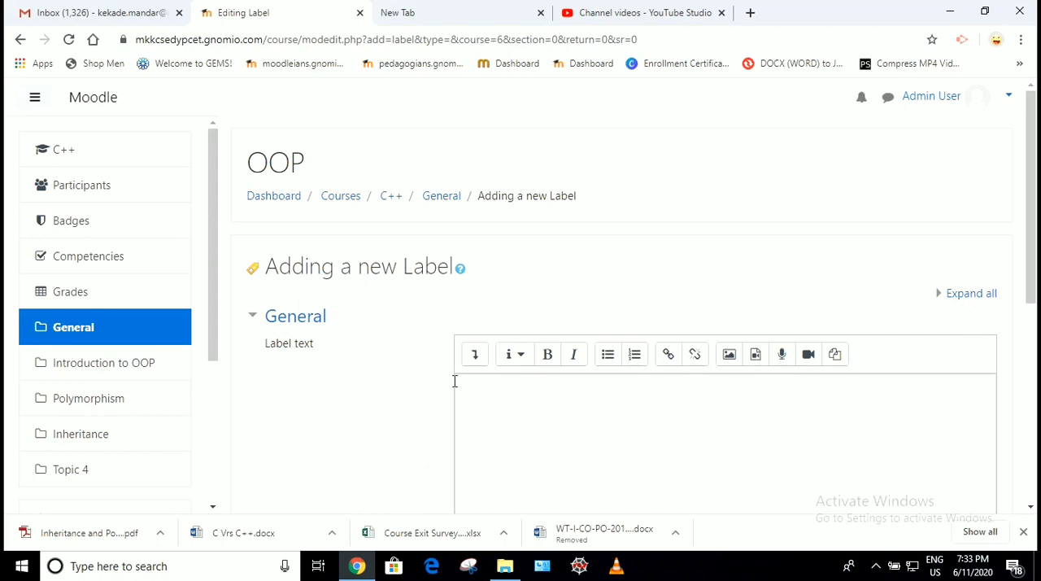
# - Enter "This Course is for SY-A Students" as the first line of the label text
pyautogui.scroll(-2, 455, 382)
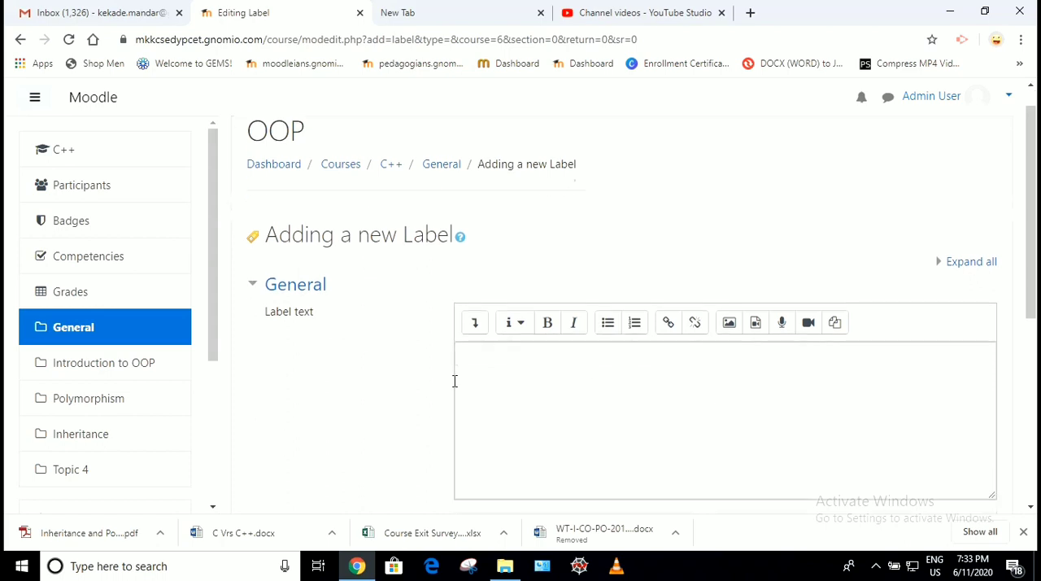
pyautogui.click(493, 301)
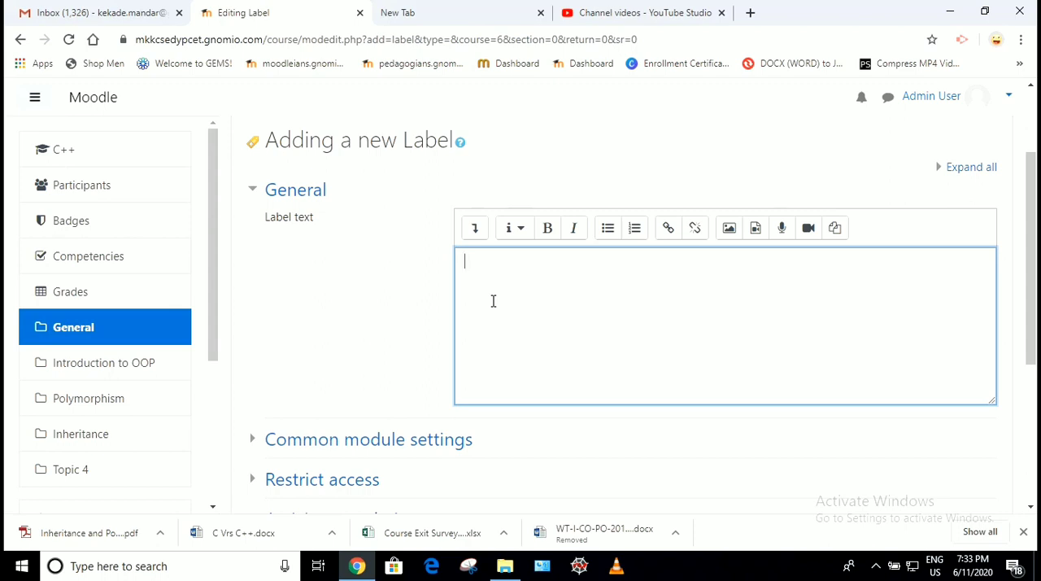
pyautogui.write('This Course is for SY-A St')
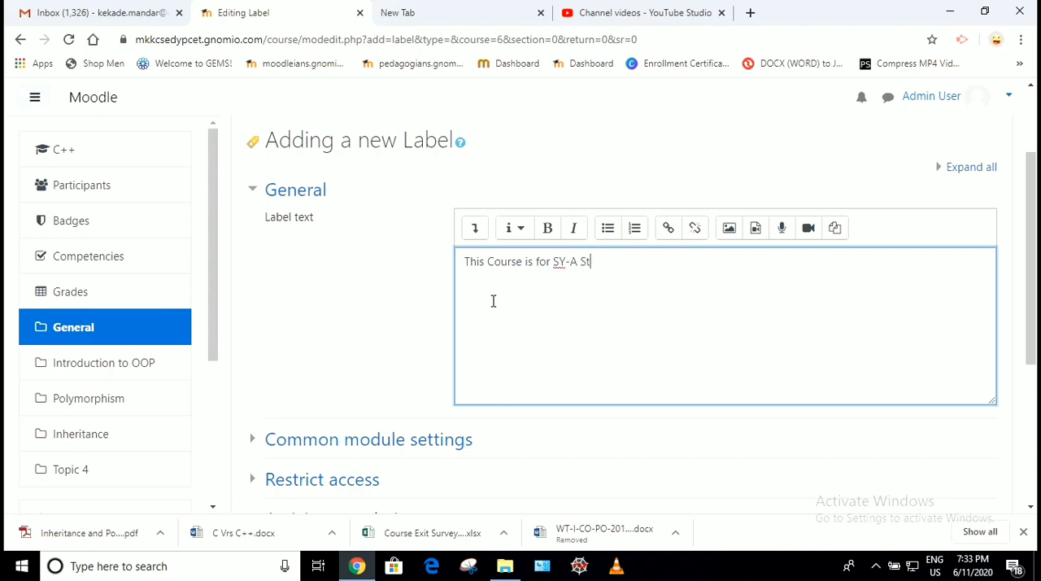
pyautogui.write('udents')
# - Add a second line to the label text reading "This course can be accessed form internet"
pyautogui.press('Return')
pyautogui.write('This course can be acce')
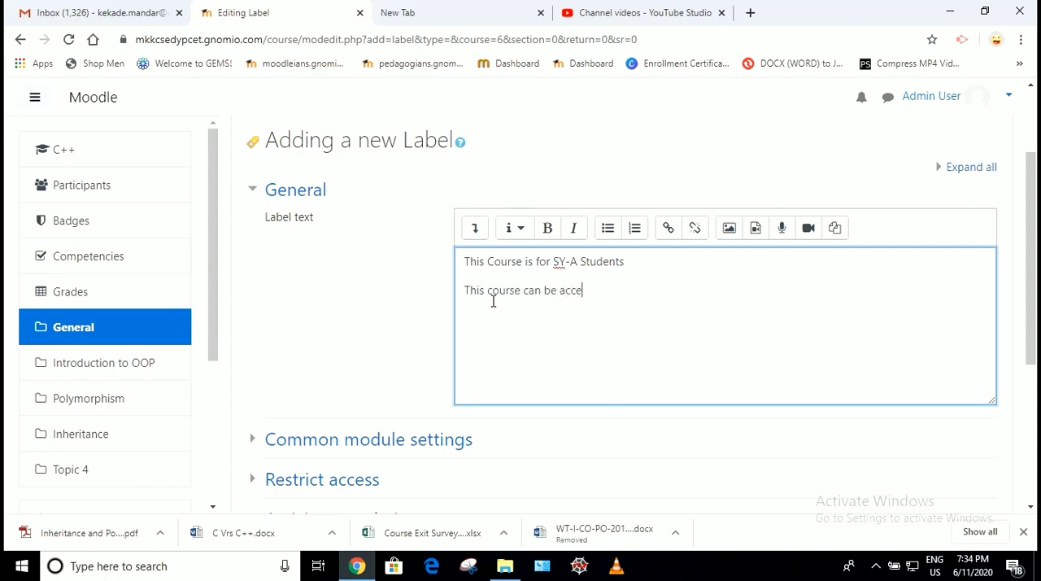
pyautogui.write('ssed form internet')
# - Format both lines of the label text as bold italic and turn them into a bulleted list
pyautogui.moveTo(478, 262); pyautogui.dragTo(721, 317)
pyautogui.hotkey('ctrl', 'a')
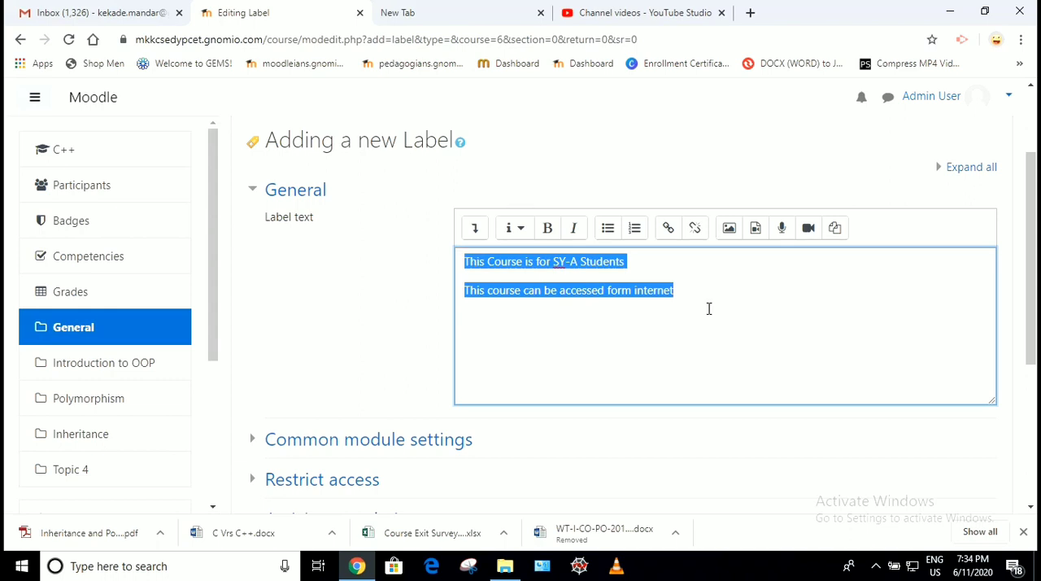
pyautogui.click(547, 227)
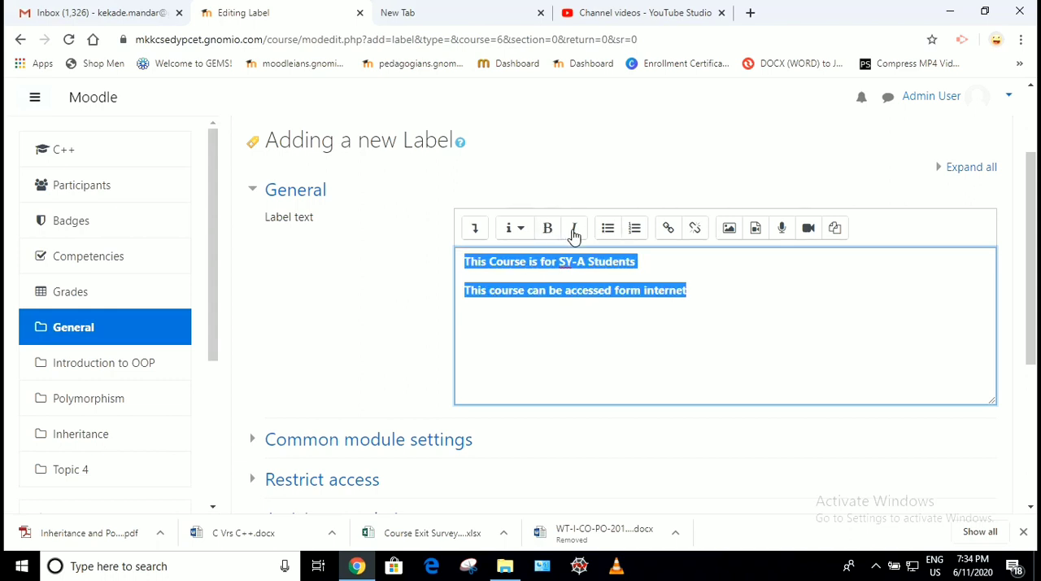
pyautogui.click(573, 231)
pyautogui.click(611, 233)
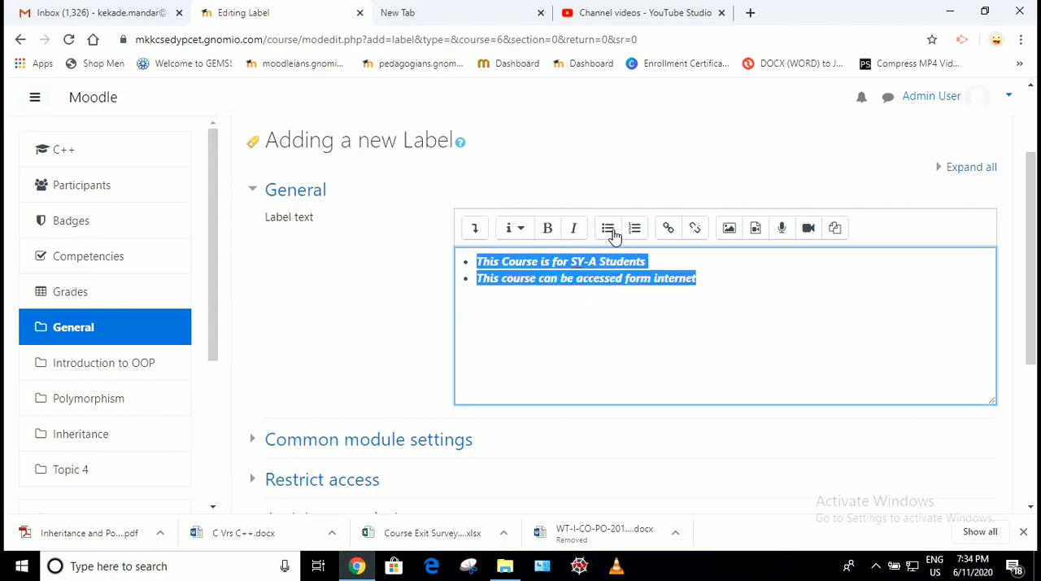
pyautogui.click(545, 315)
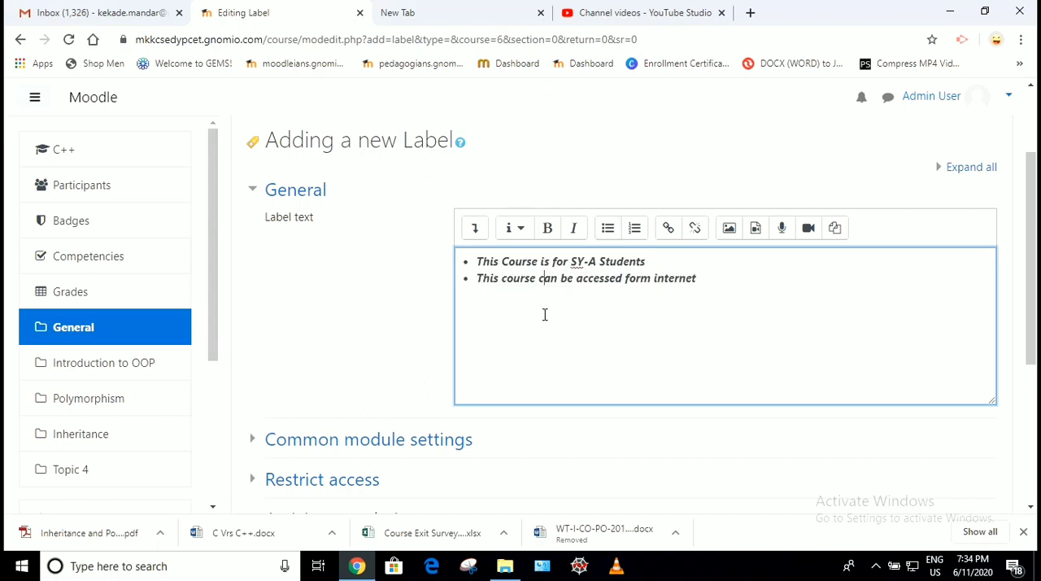
# - Save the label, returning to the course, and review its text below Announcements on the course page
pyautogui.scroll(-2, 545, 314)
pyautogui.scroll(2, 545, 315)
pyautogui.scroll(-3, 545, 315)
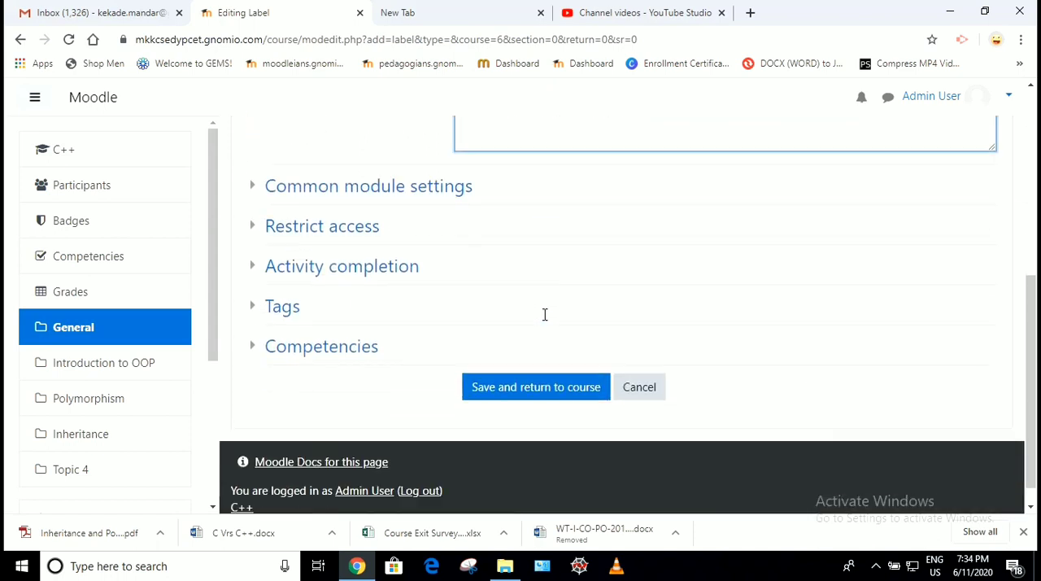
pyautogui.click(518, 366)
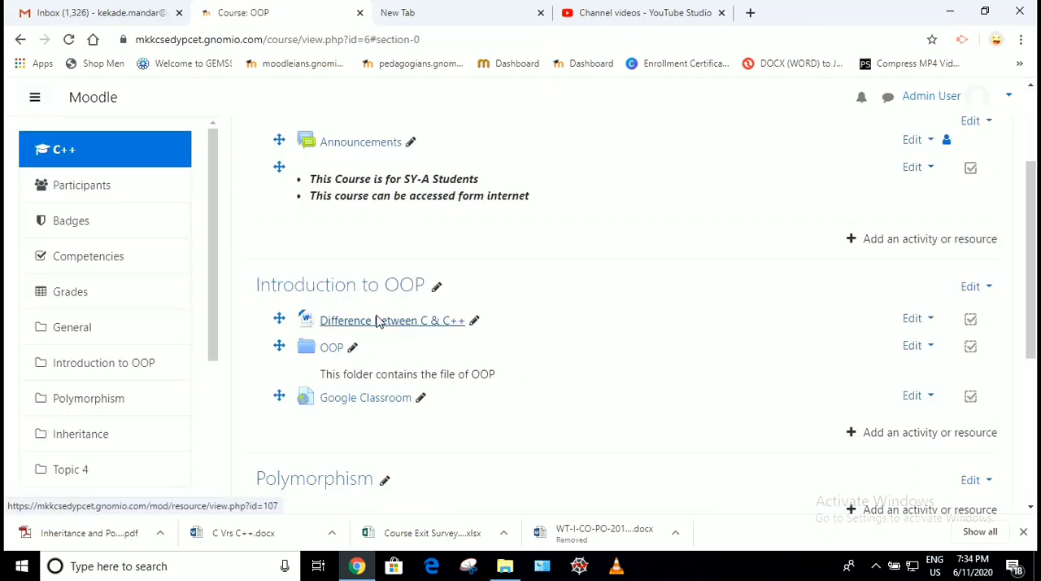
pyautogui.scroll(1, 376, 314)
pyautogui.scroll(-1, 309, 251)
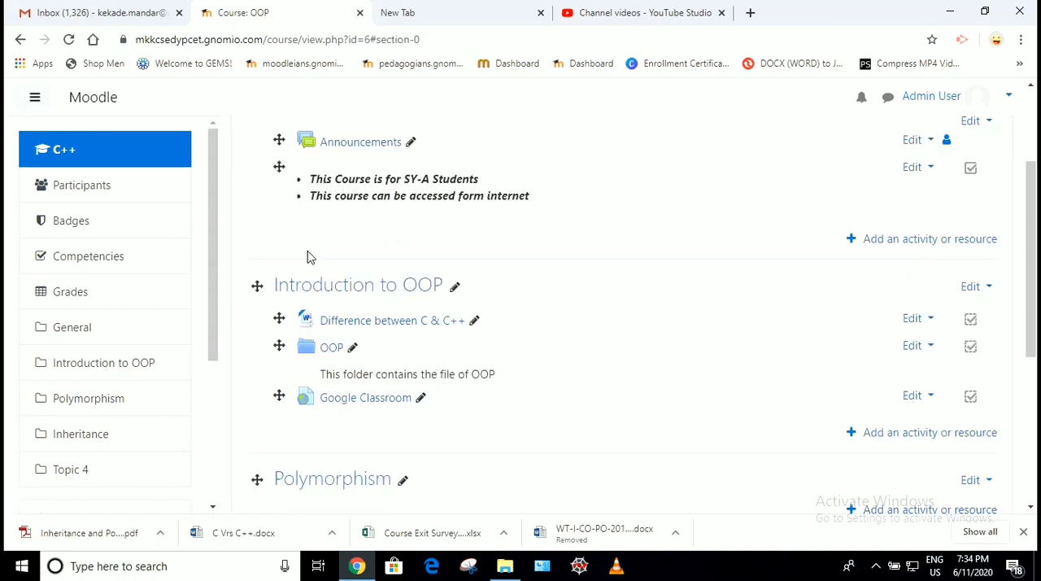
pyautogui.scroll(1, 329, 232)
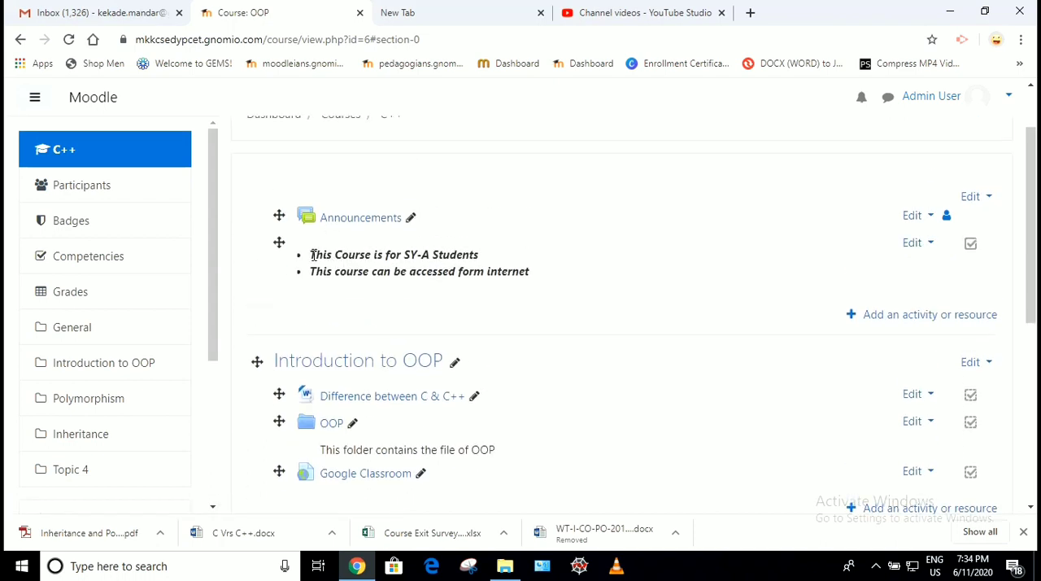
pyautogui.moveTo(310, 255); pyautogui.dragTo(535, 277)
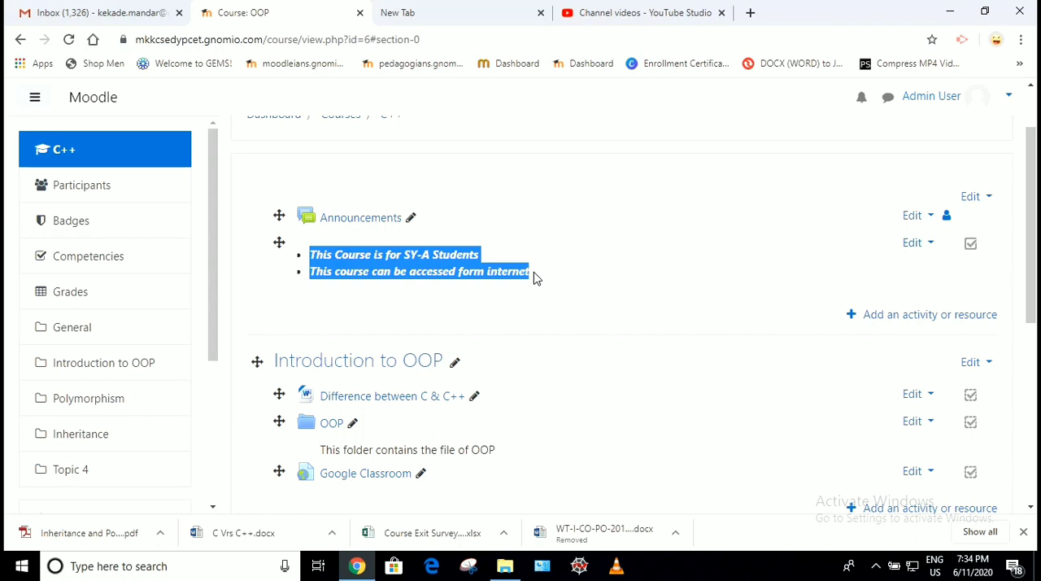
pyautogui.click(535, 204)
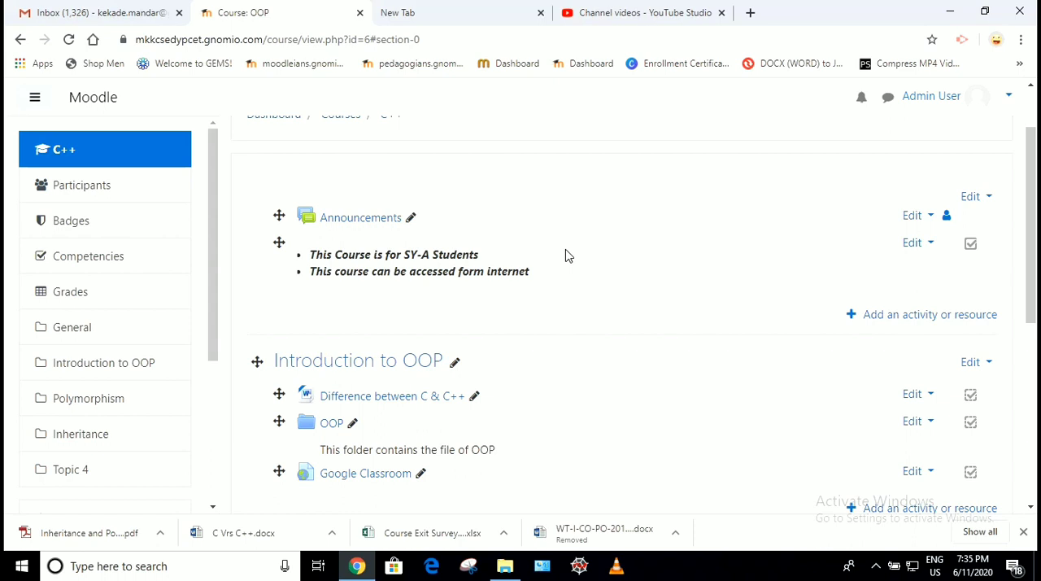
# - Add a Page resource to the Introduction to OOP section
pyautogui.scroll(-1, 567, 256)
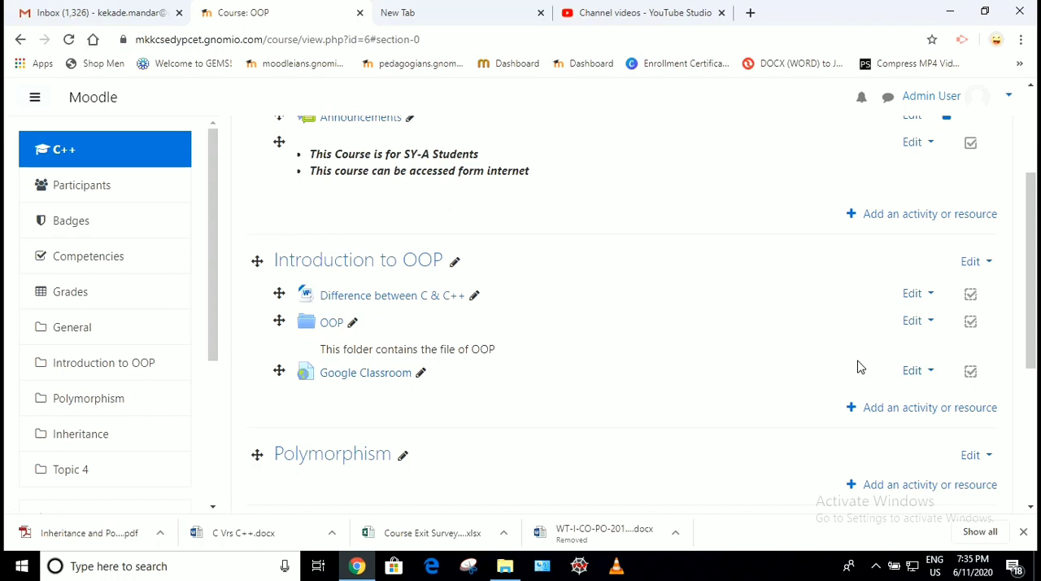
pyautogui.click(889, 413)
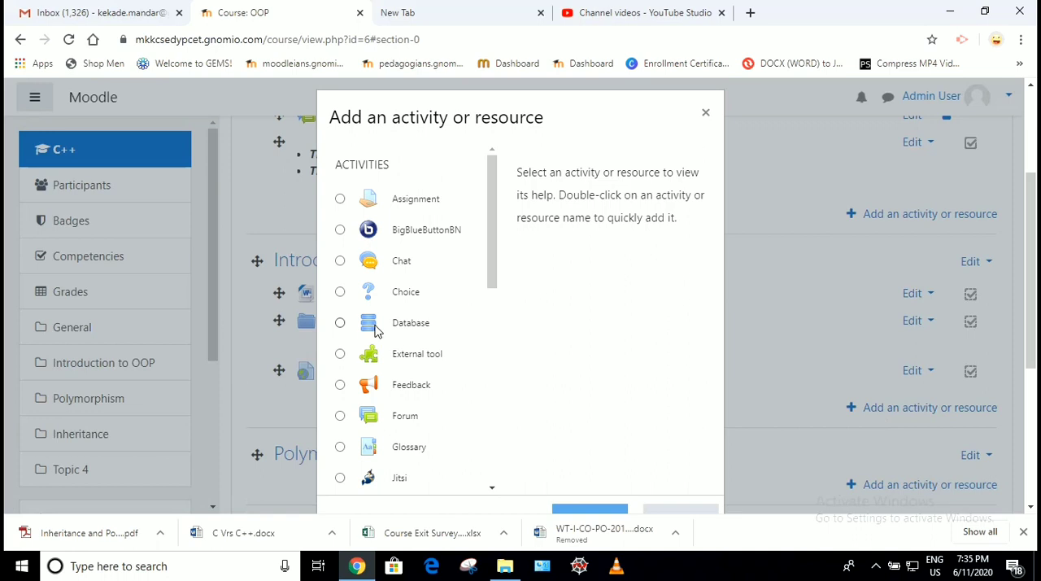
pyautogui.scroll(-3, 375, 330)
pyautogui.scroll(-3, 375, 329)
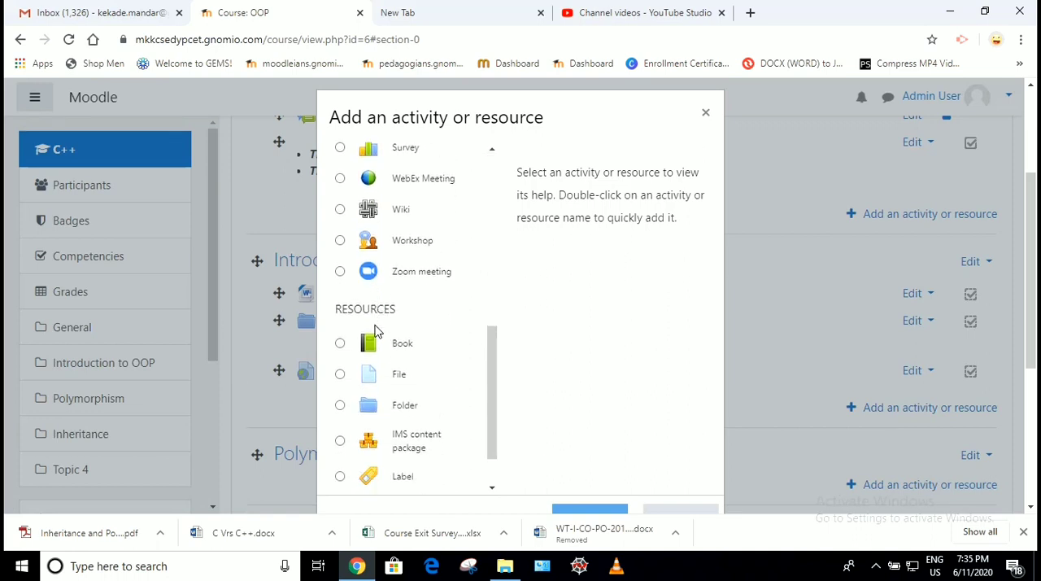
pyautogui.click(367, 461)
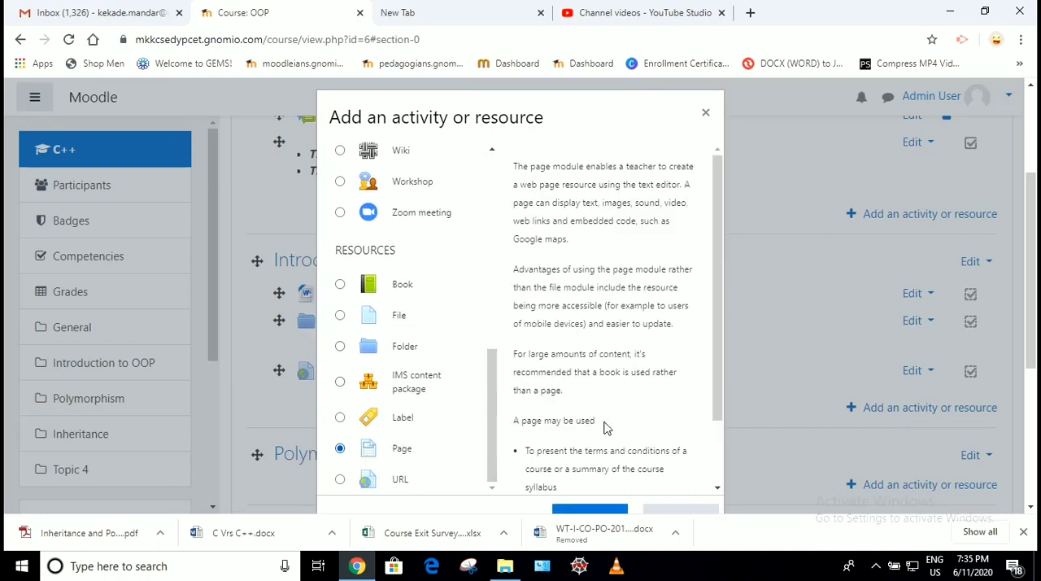
pyautogui.scroll(-5, 608, 424)
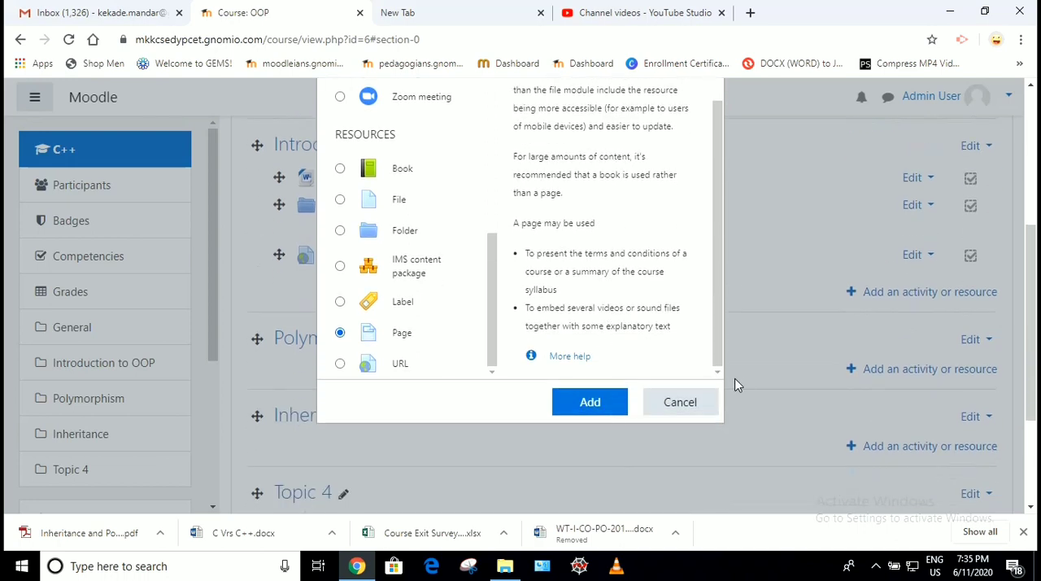
pyautogui.click(610, 401)
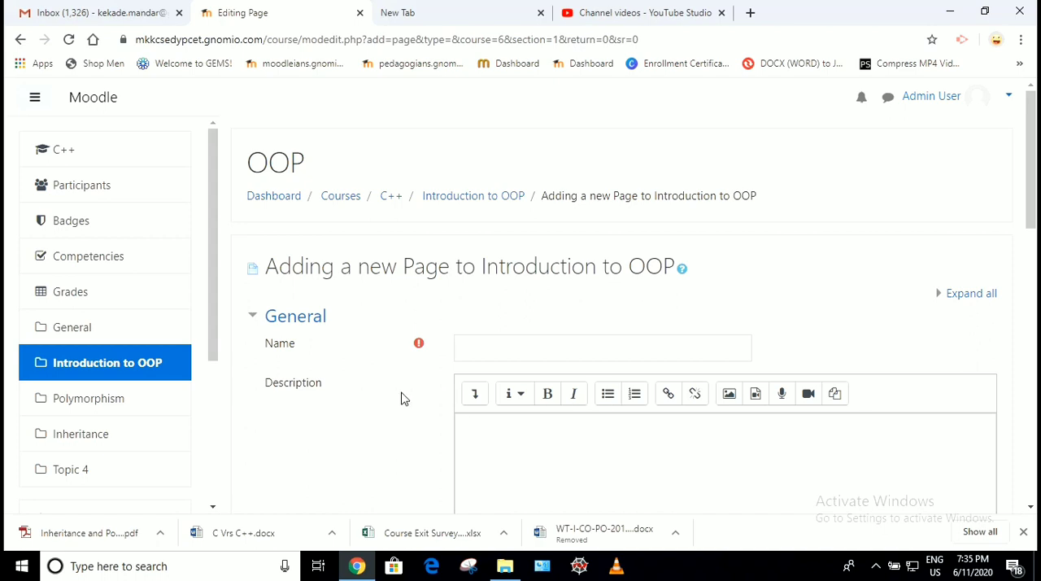
# - Name the new page "Object Oriented Programming"
pyautogui.scroll(-1, 401, 398)
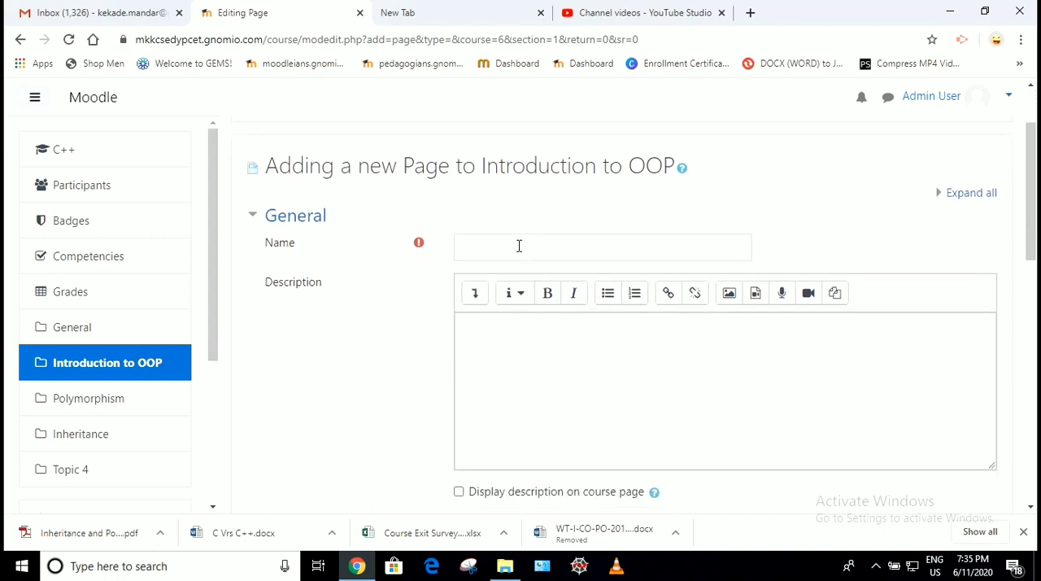
pyautogui.click(515, 245)
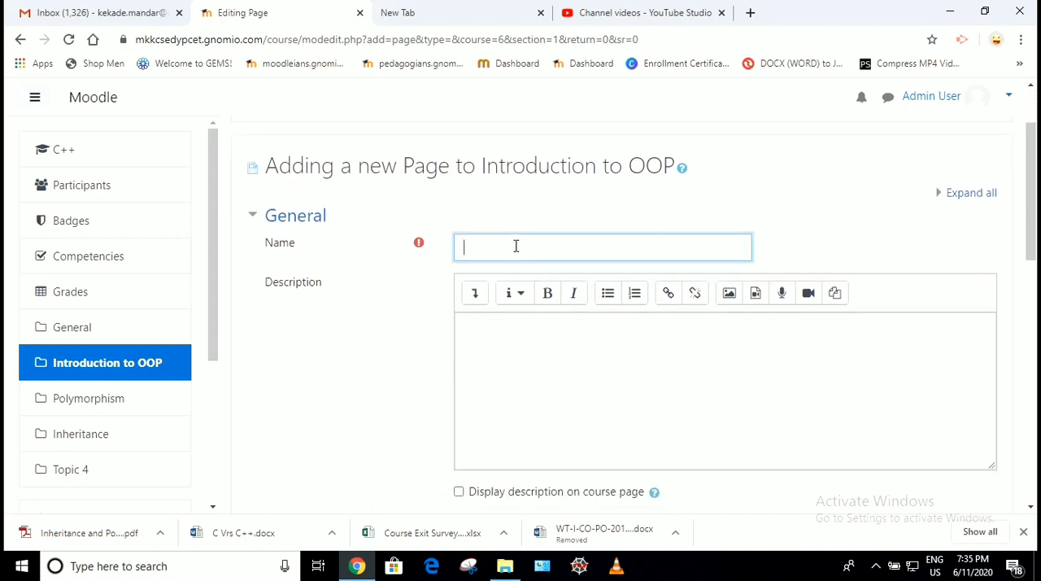
pyautogui.write('Object Oriented Programming')
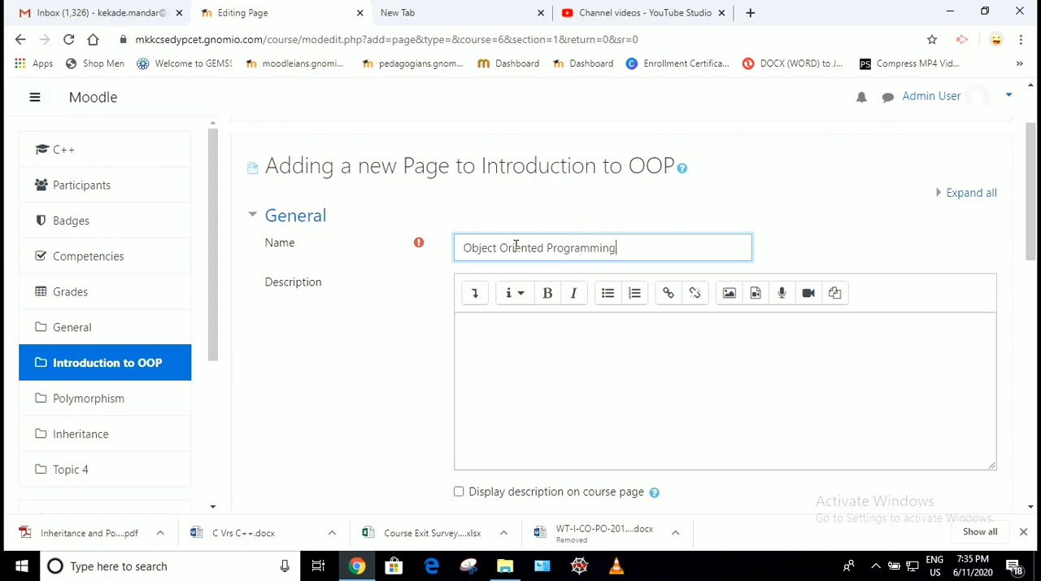
# - Enter "This page contains some informative part of C++" as the page's description
pyautogui.click(585, 346)
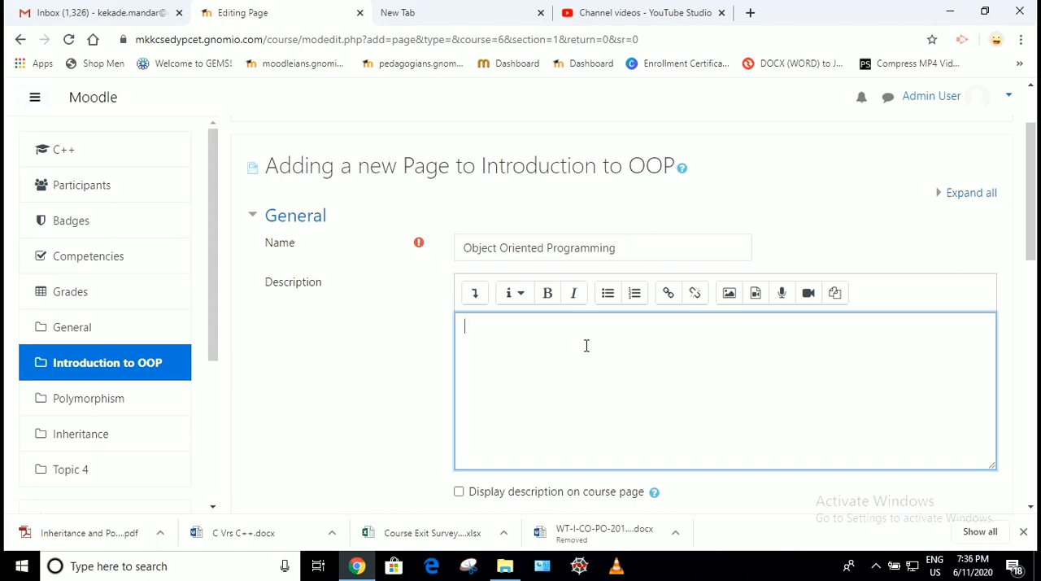
pyautogui.write('This page contain')
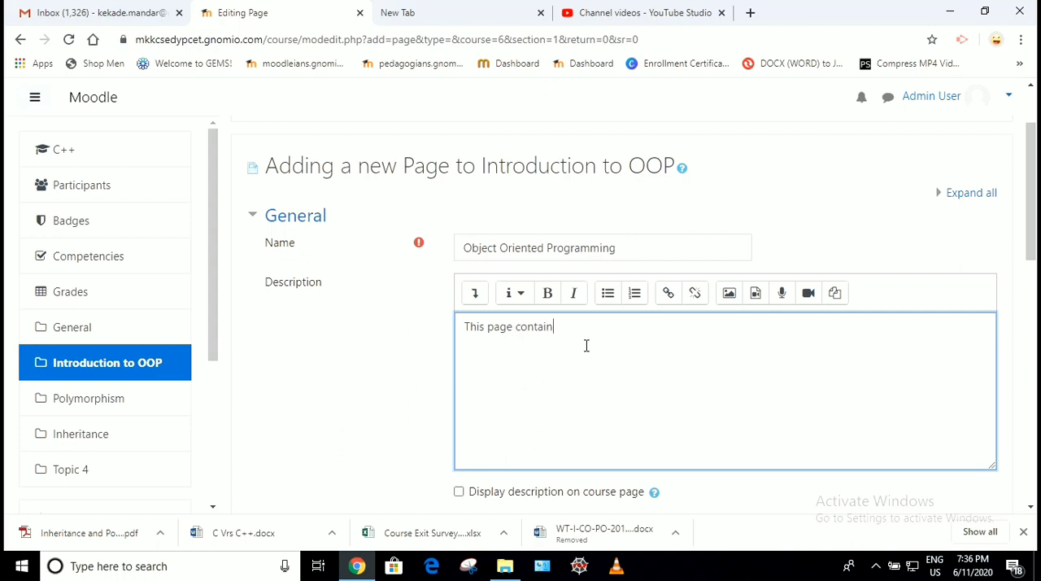
pyautogui.write('s some informative part of C++')
pyautogui.scroll(-2, 561, 348)
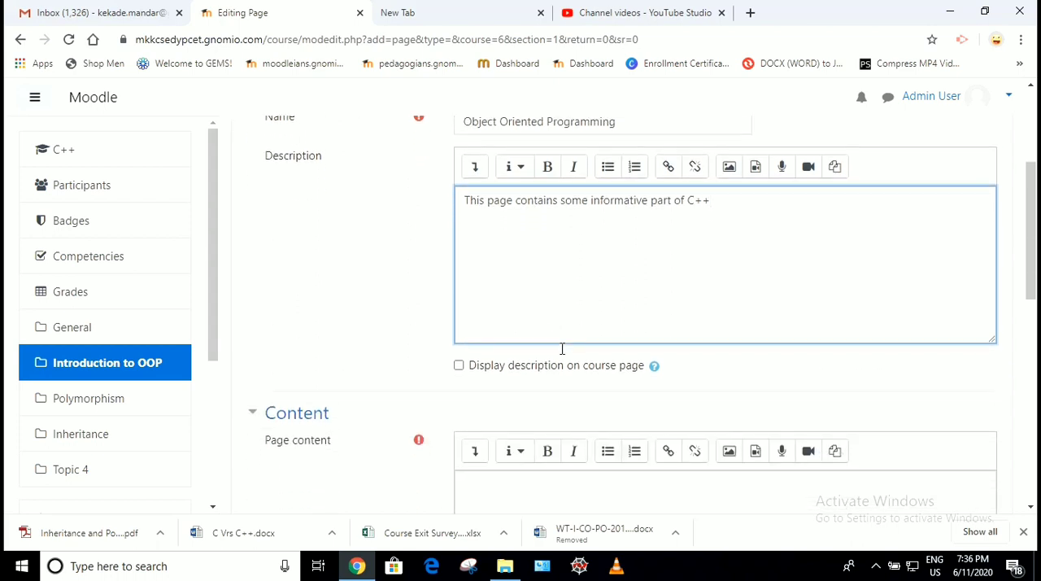
# - Enable displaying the page's description on the course page
pyautogui.click(459, 367)
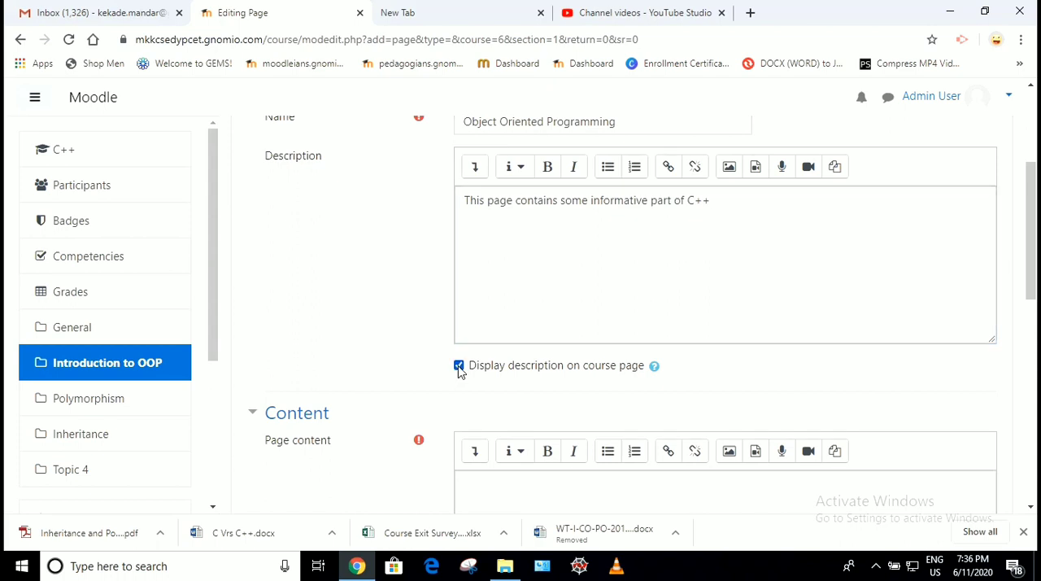
pyautogui.scroll(-4, 459, 371)
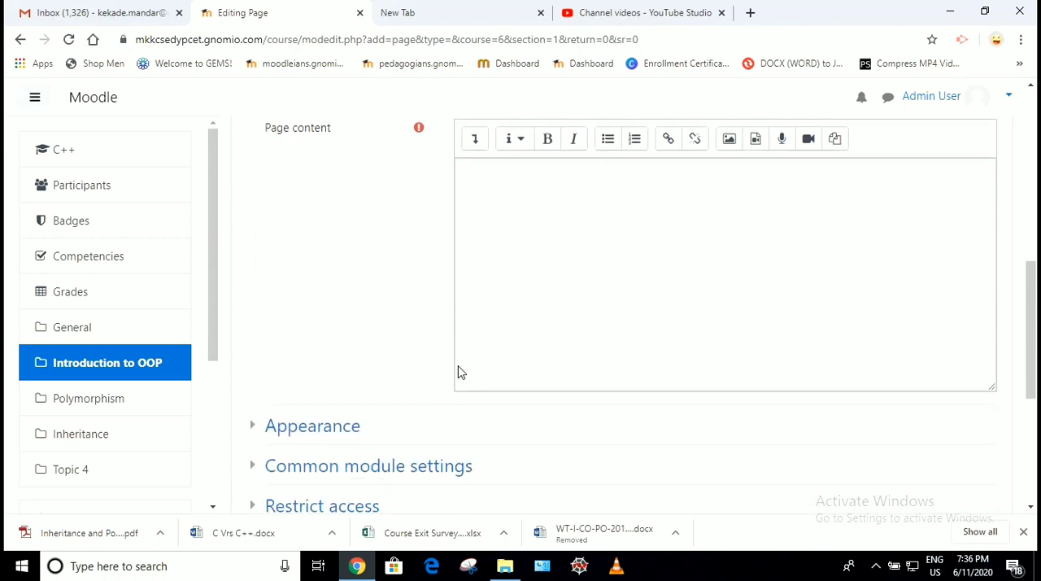
pyautogui.scroll(1, 458, 371)
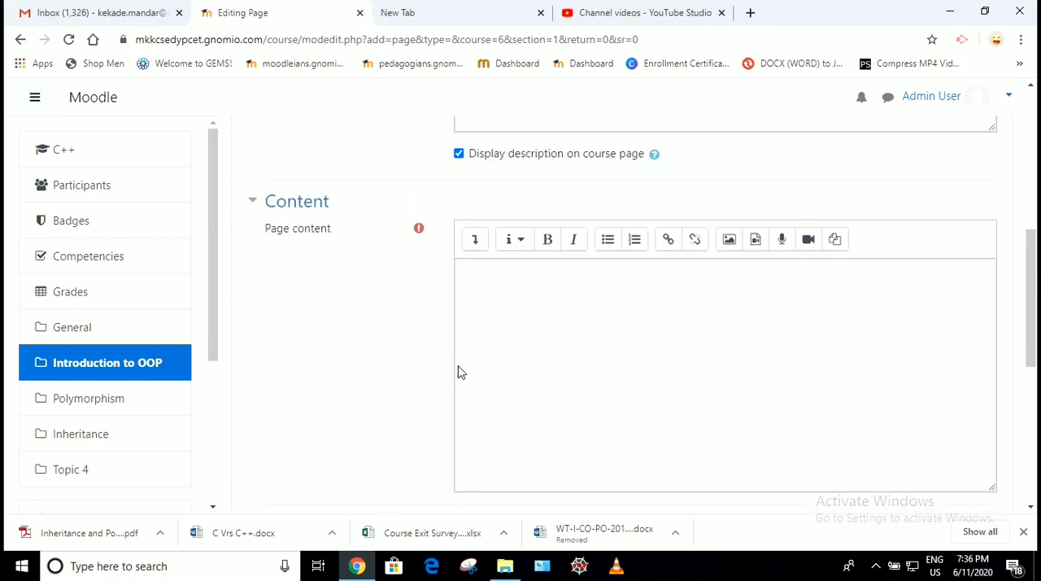
# - Start inserting an image into the page content and choose 1.png from the Desktop > FDP > Data folder for upload
pyautogui.click(543, 291)
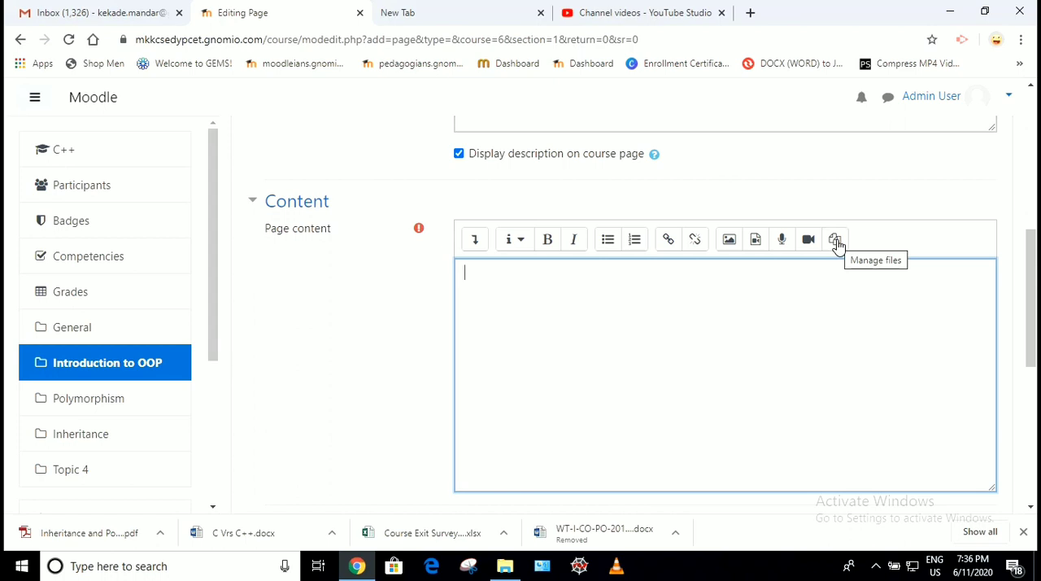
pyautogui.click(729, 240)
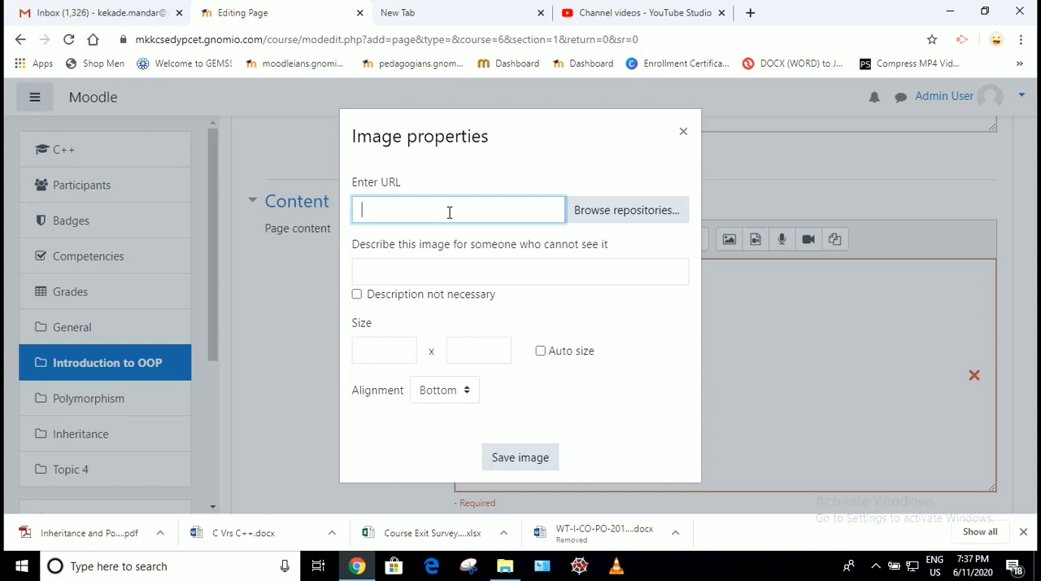
pyautogui.click(599, 210)
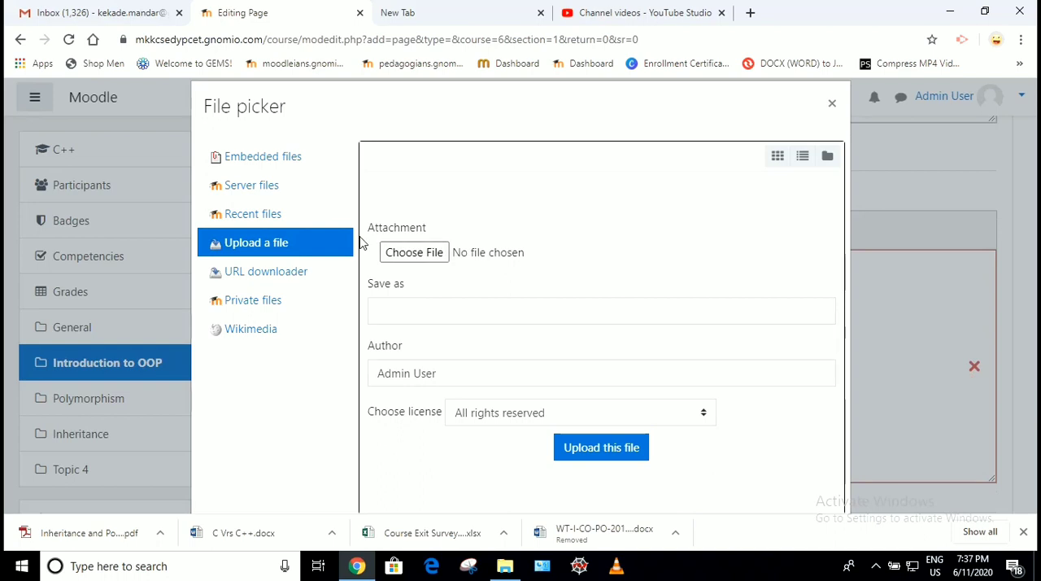
pyautogui.click(405, 256)
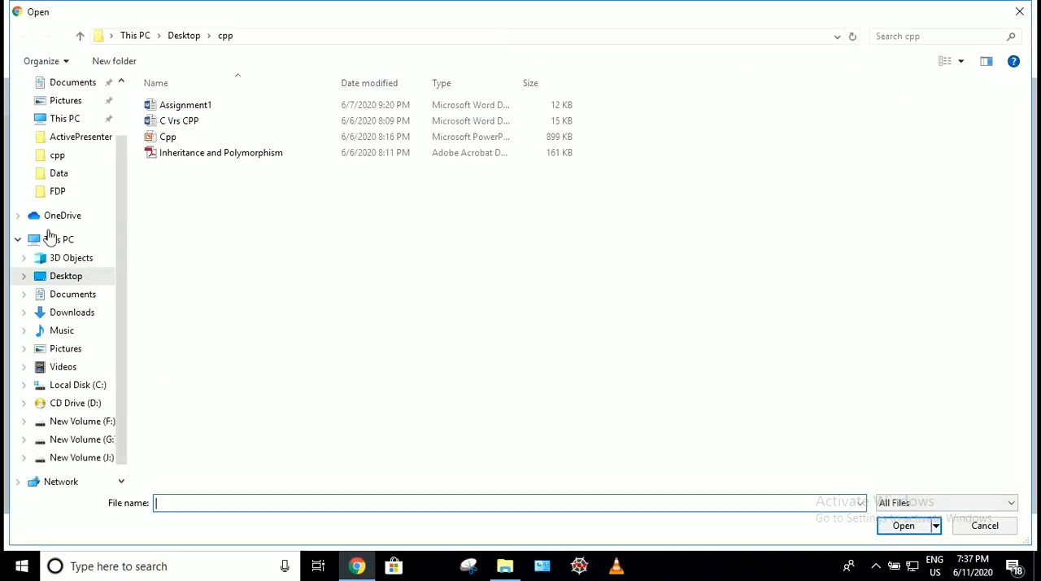
pyautogui.click(62, 192)
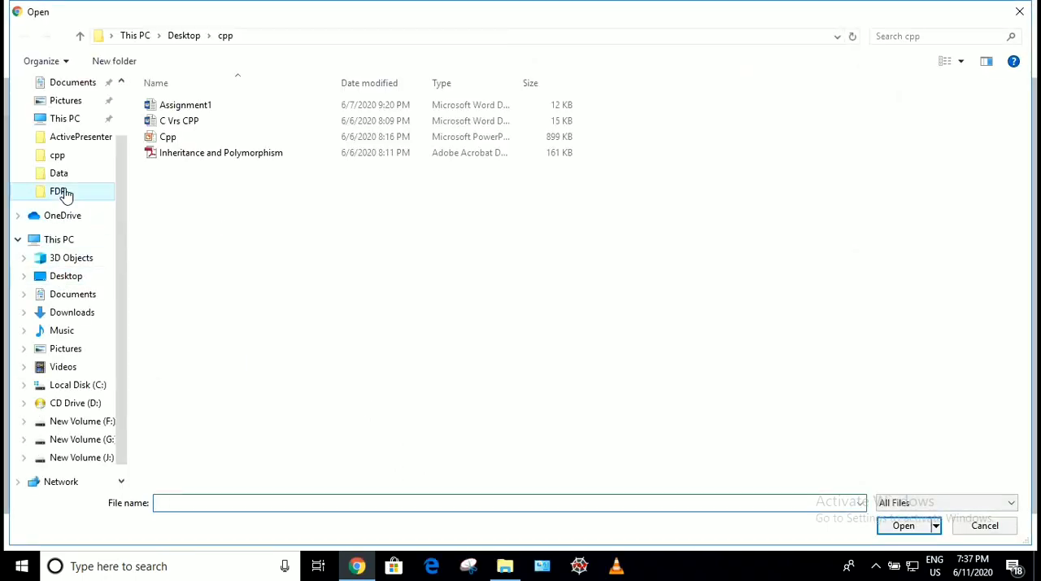
pyautogui.doubleClick(233, 131)
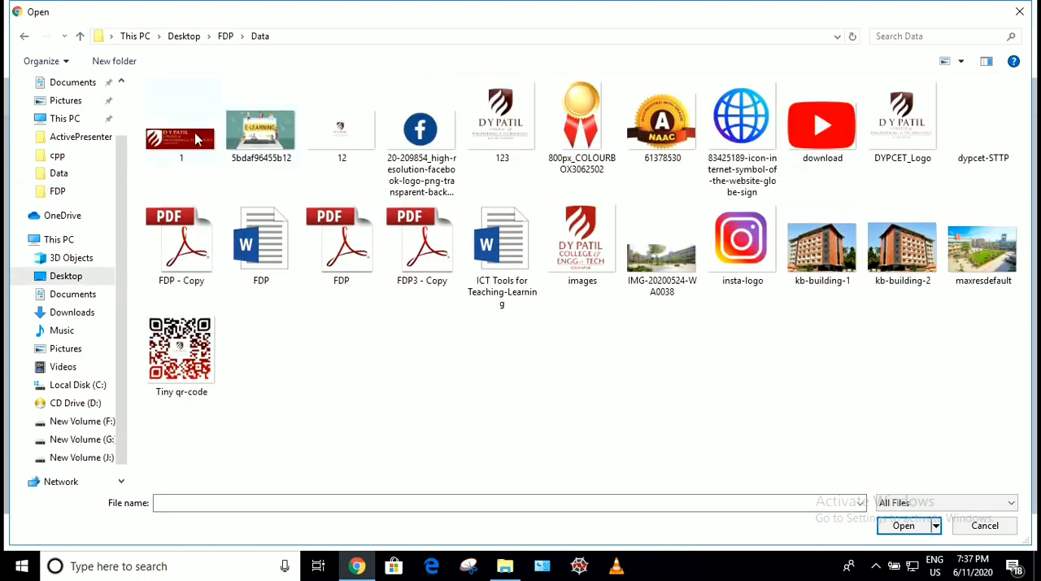
pyautogui.doubleClick(197, 137)
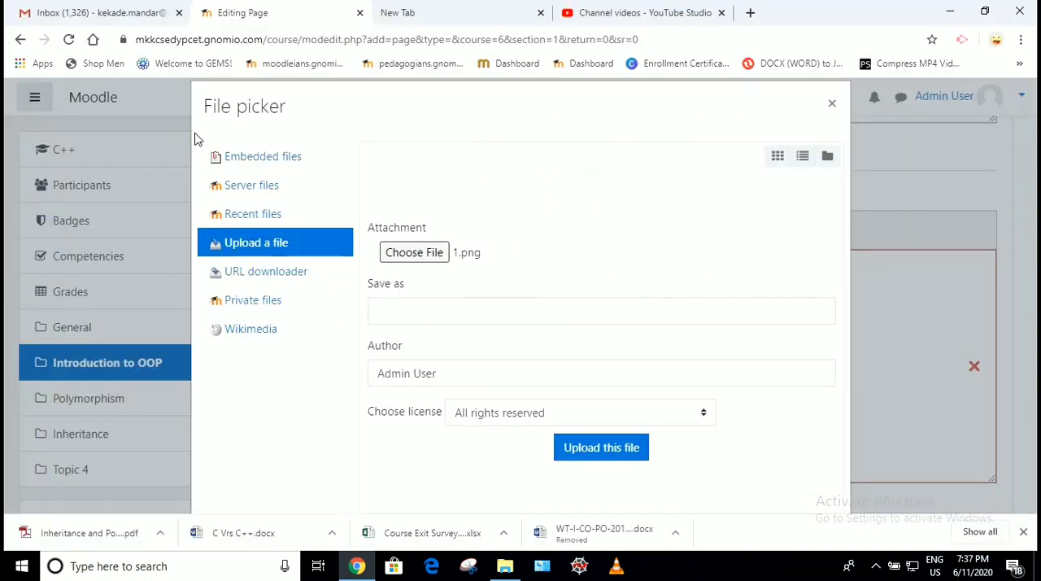
# - Set the image's save name to "DYPCET Image" and upload it
pyautogui.click(415, 309)
pyautogui.write('DY')
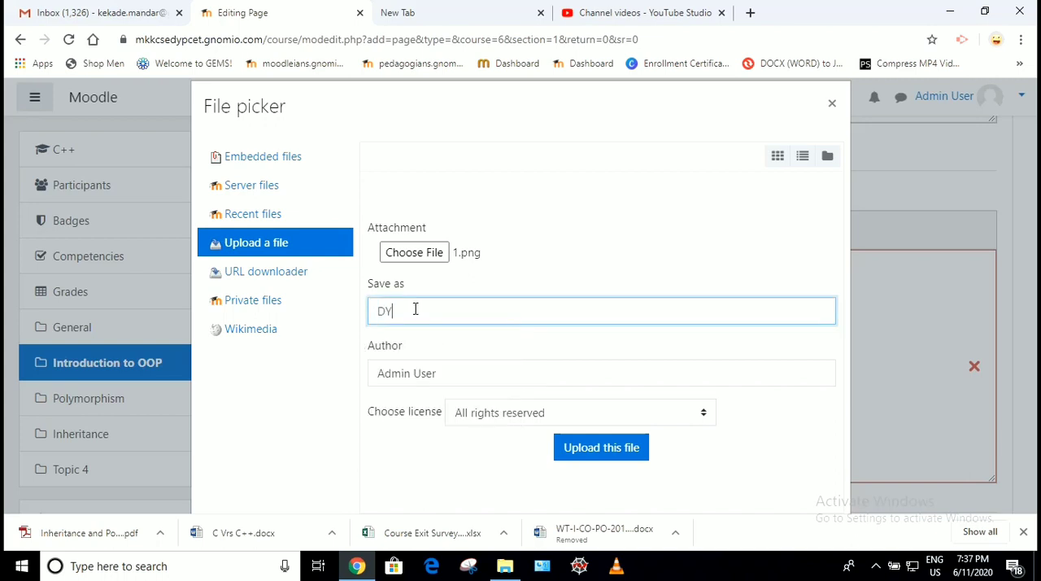
pyautogui.write('PCET Image')
pyautogui.click(621, 460)
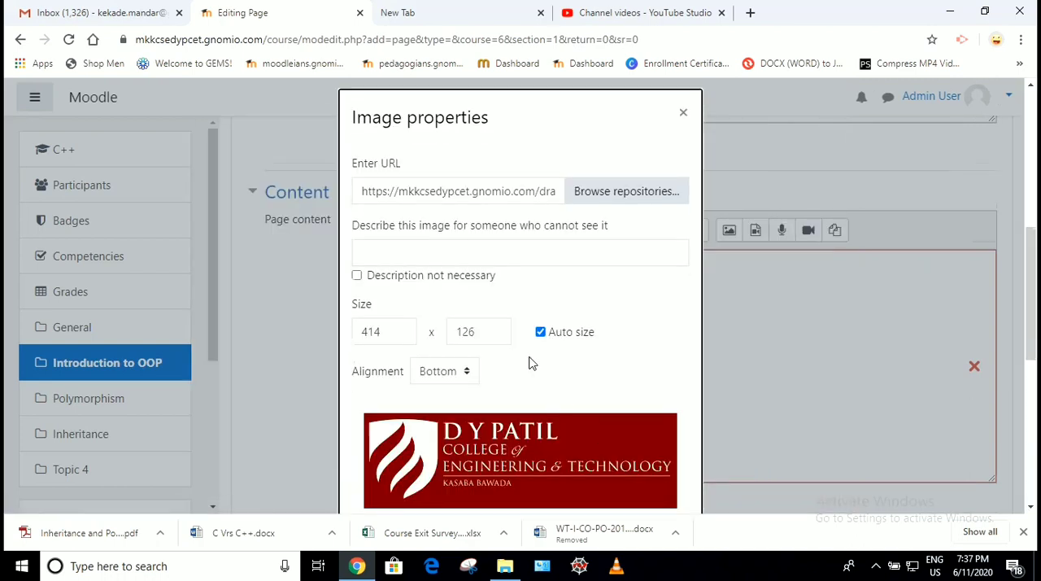
# - Describe the uploaded image as "Iamge" and save it into the page content with auto size and bottom alignment
pyautogui.scroll(-3, 528, 360)
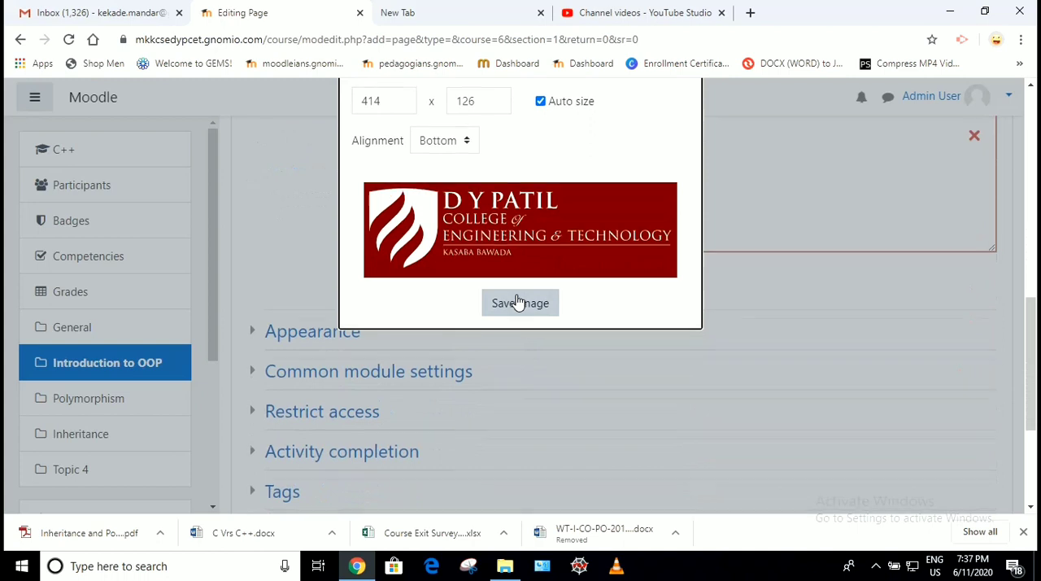
pyautogui.scroll(2, 518, 300)
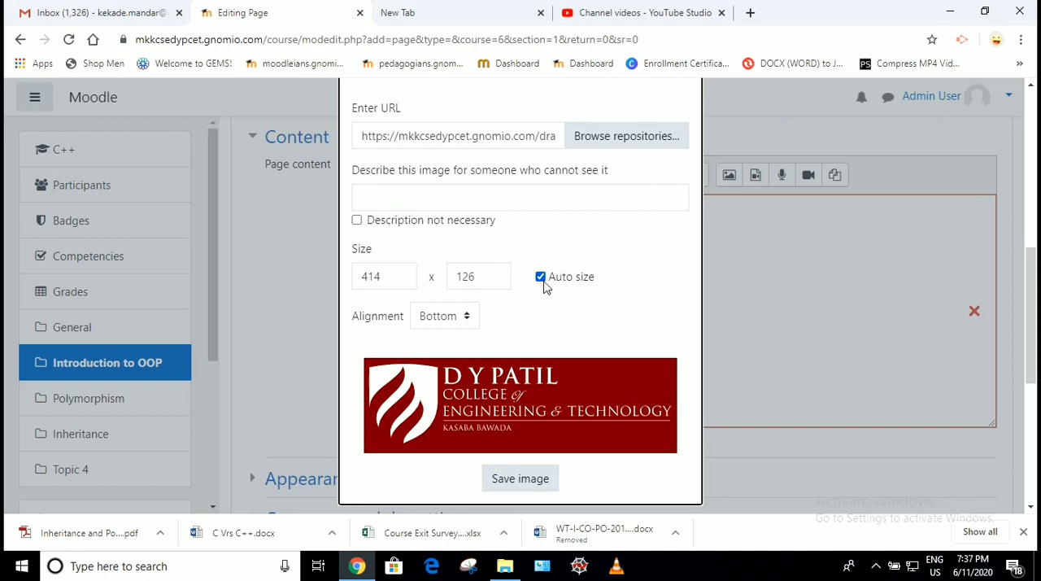
pyautogui.scroll(-2, 543, 289)
pyautogui.click(521, 330)
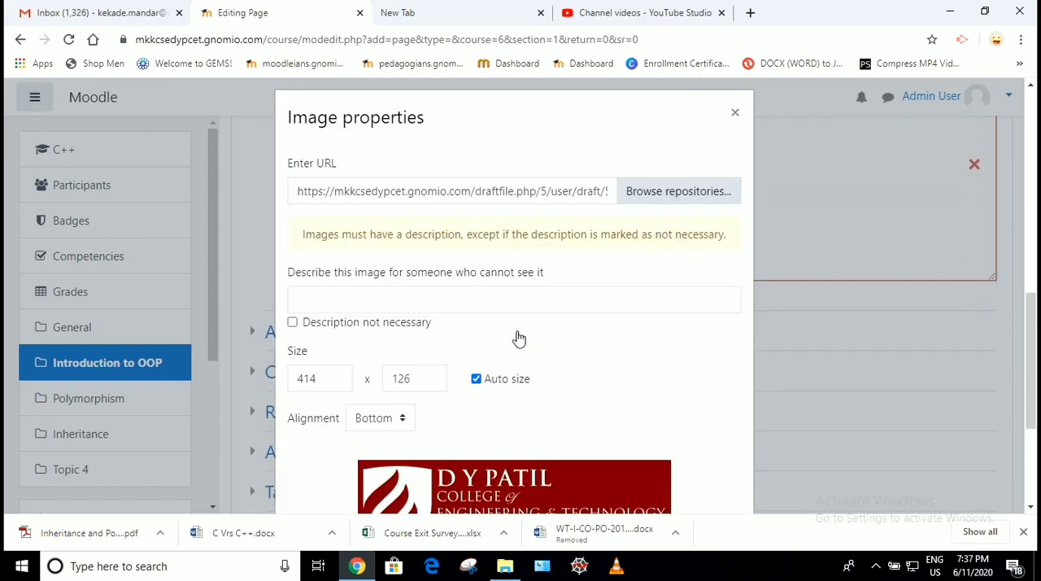
pyautogui.scroll(-2, 519, 338)
pyautogui.scroll(1, 517, 337)
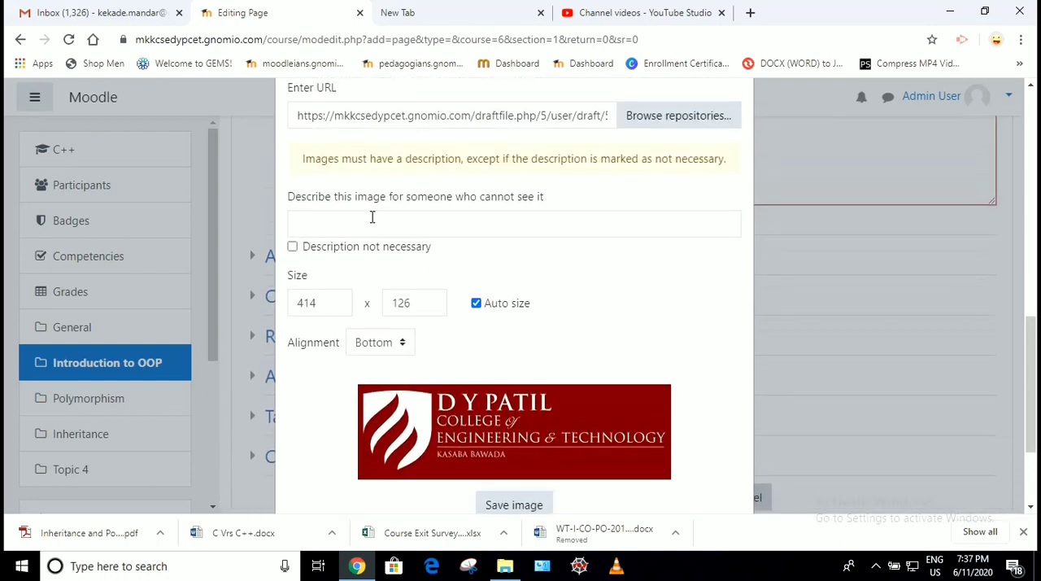
pyautogui.click(360, 228)
pyautogui.write('Iamge')
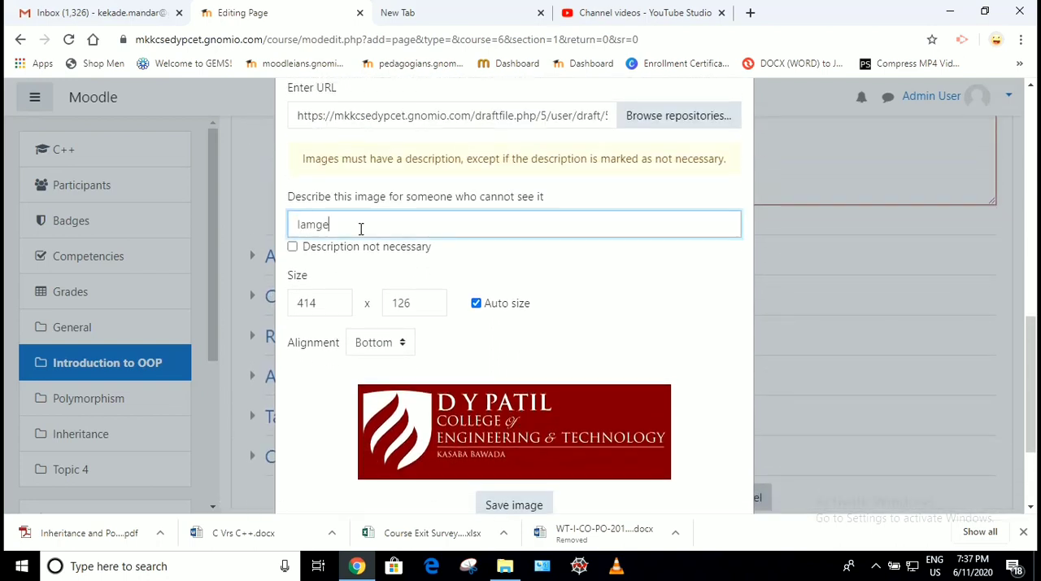
pyautogui.scroll(-3, 360, 229)
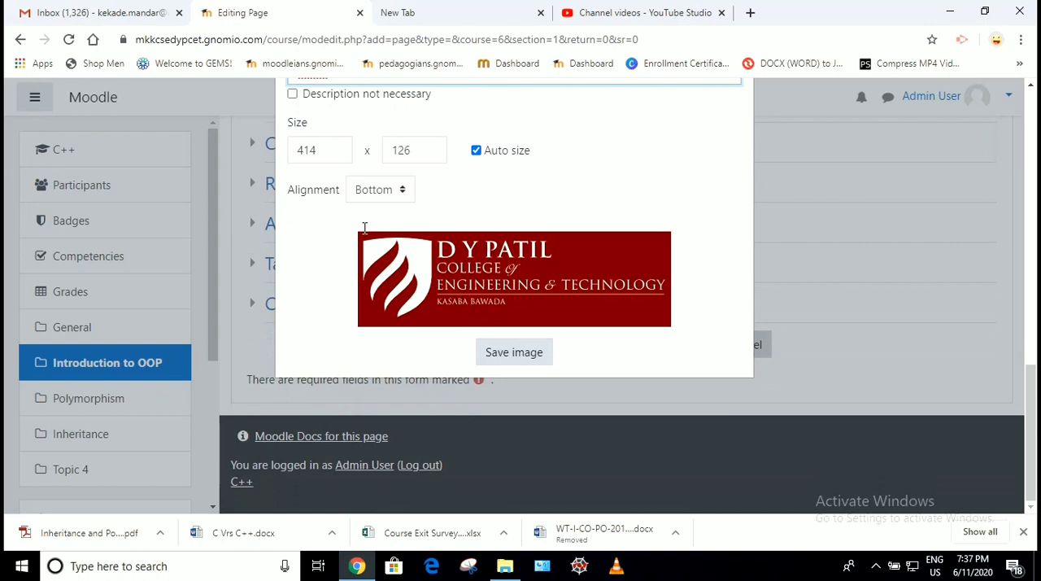
pyautogui.click(505, 351)
pyautogui.scroll(-1, 504, 355)
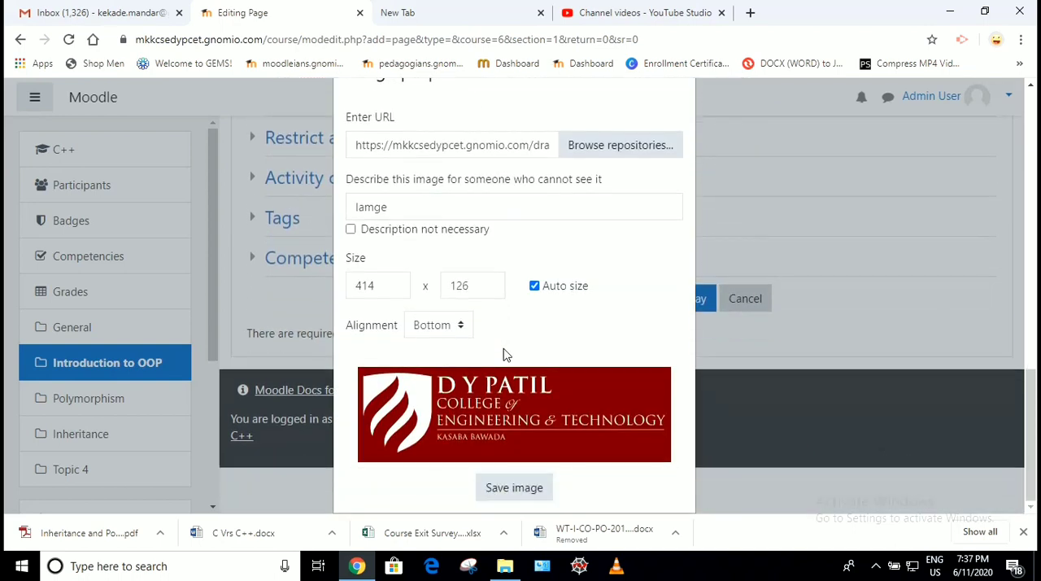
pyautogui.click(499, 488)
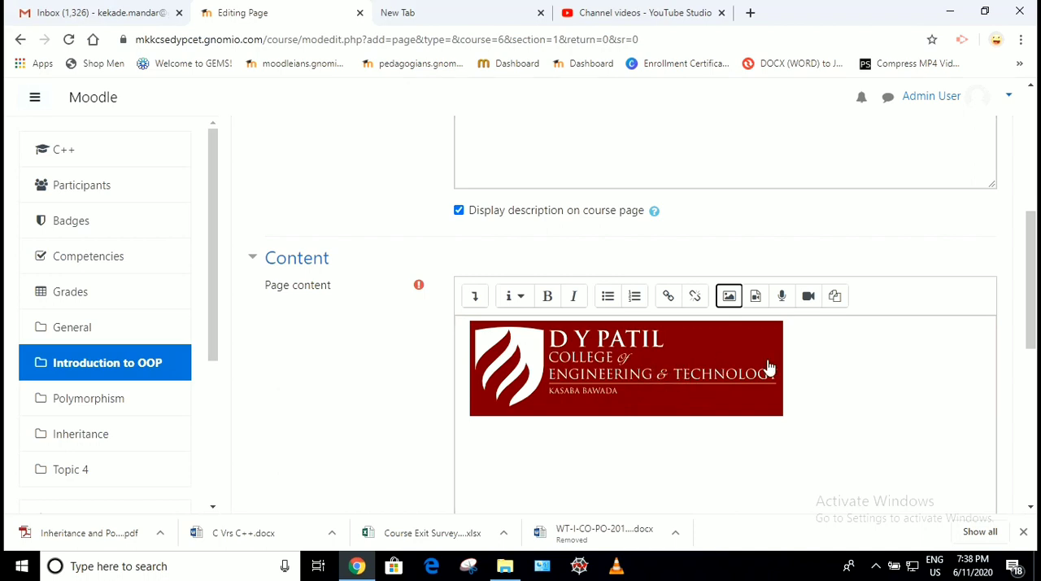
pyautogui.click(820, 401)
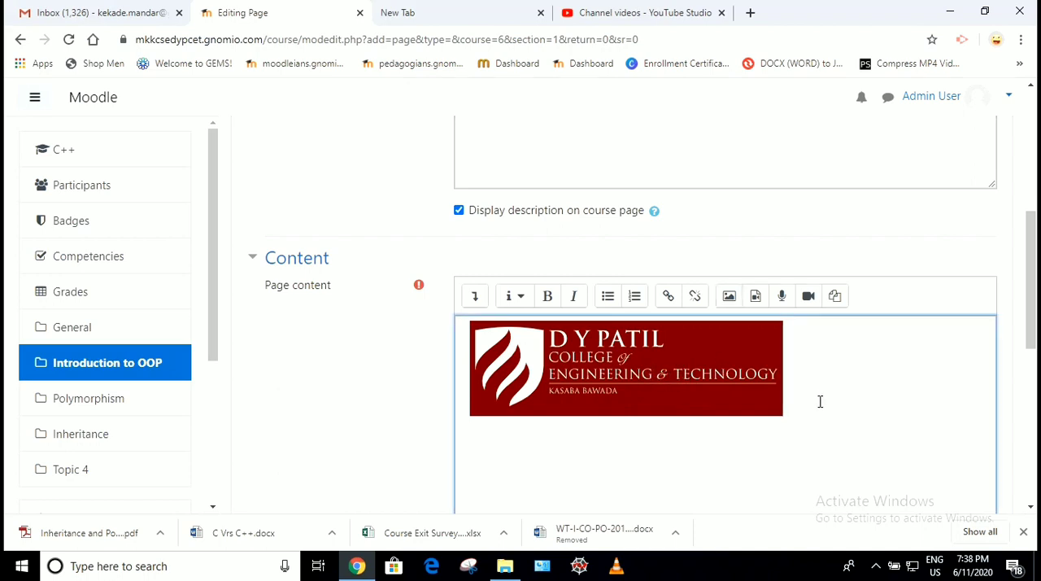
pyautogui.press('Return')
pyautogui.click(757, 302)
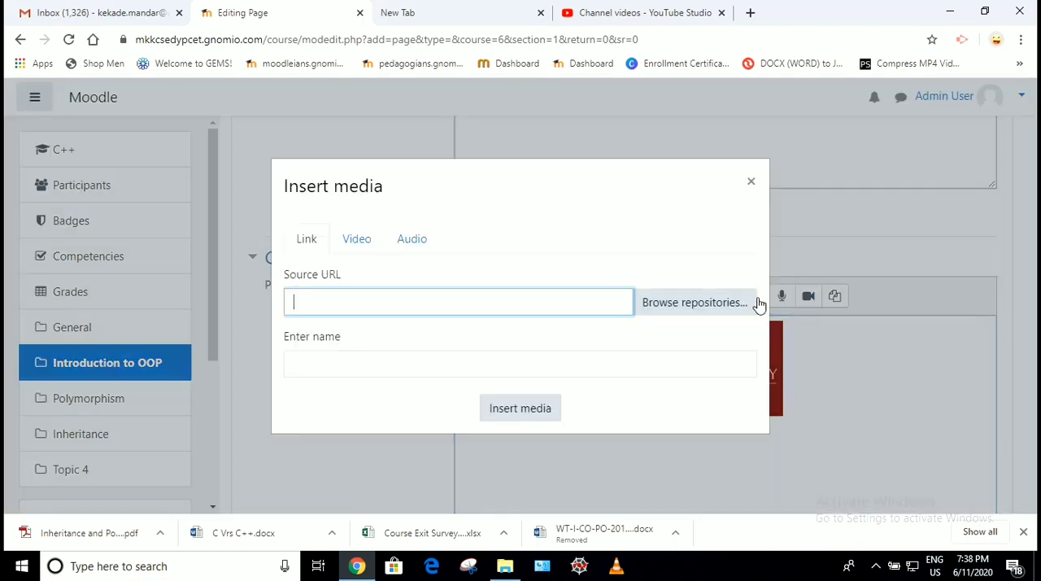
pyautogui.click(354, 244)
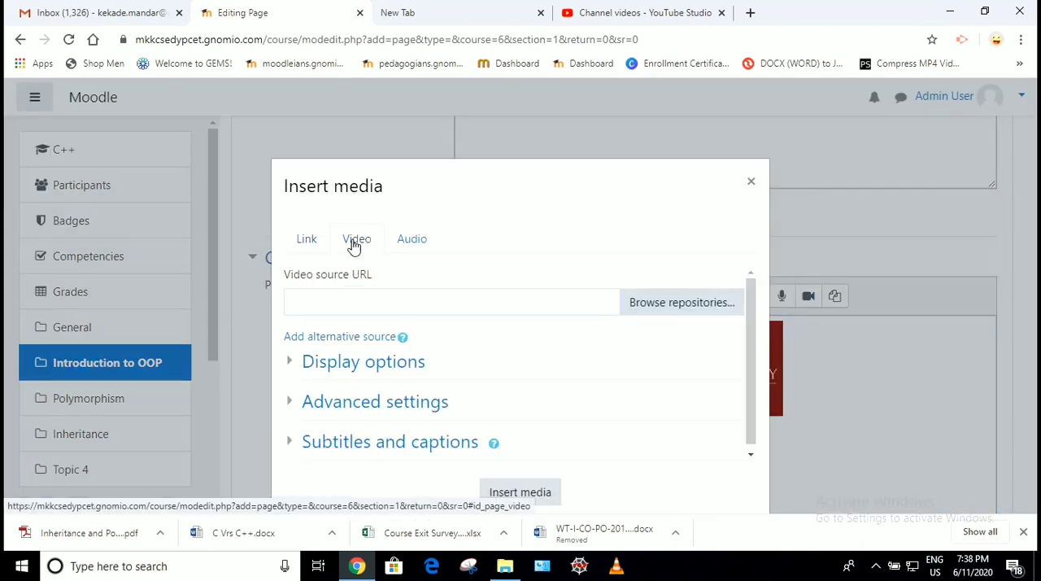
pyautogui.click(352, 299)
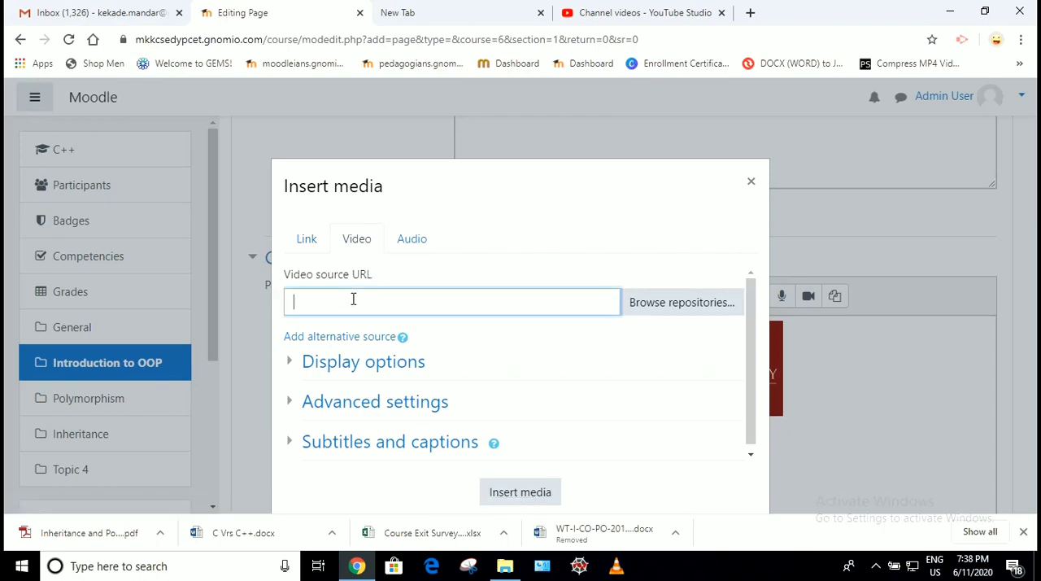
pyautogui.click(423, 12)
pyautogui.click(281, 37)
pyautogui.hotkey('ctrl', 'c')
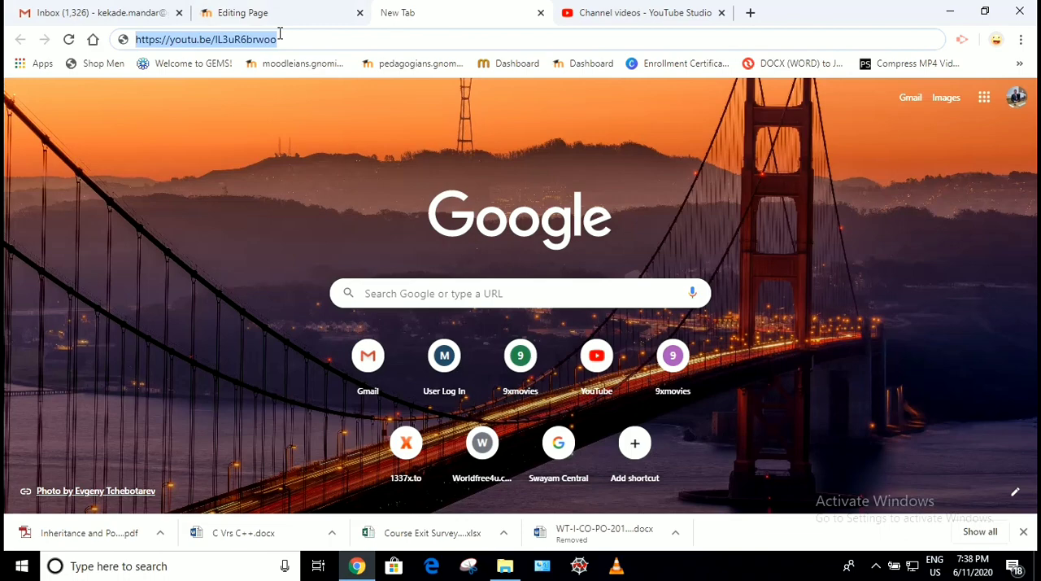
pyautogui.click(242, 12)
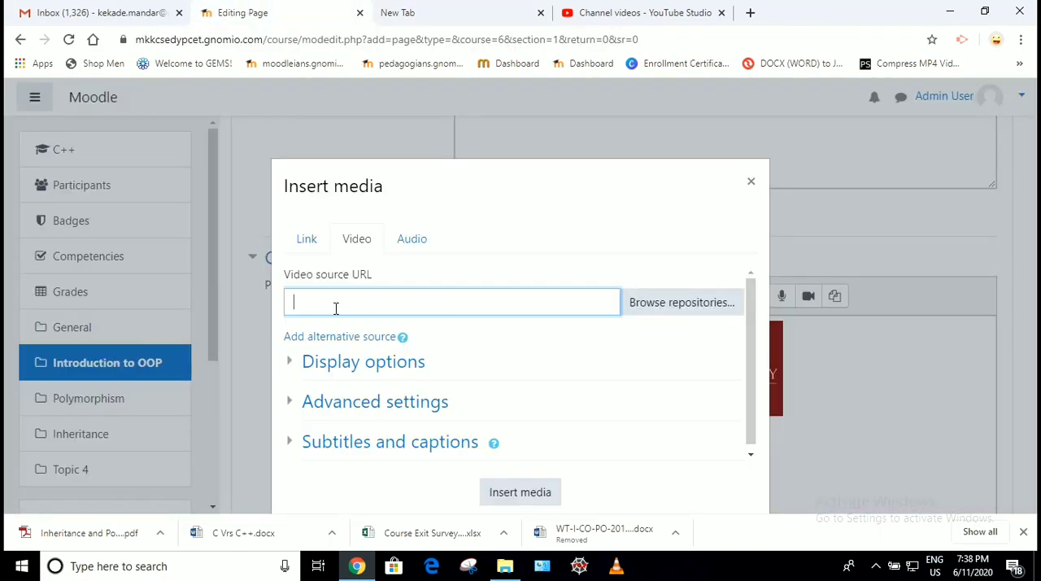
pyautogui.hotkey('ctrl', 'v')
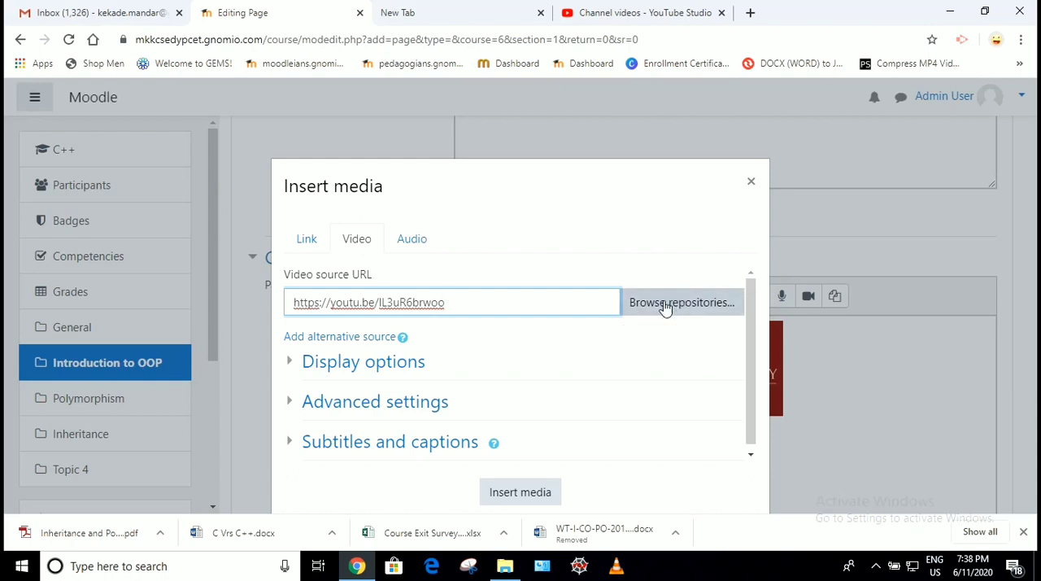
# - Set the video's display size to 400 x 300, insert it into the page content and check it below the image
pyautogui.click(378, 363)
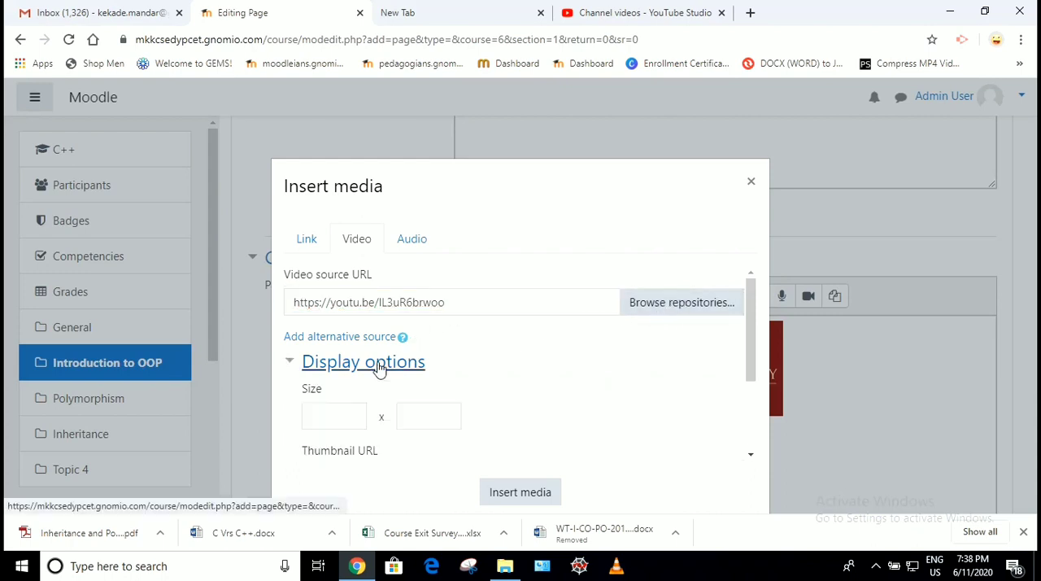
pyautogui.scroll(-1, 448, 378)
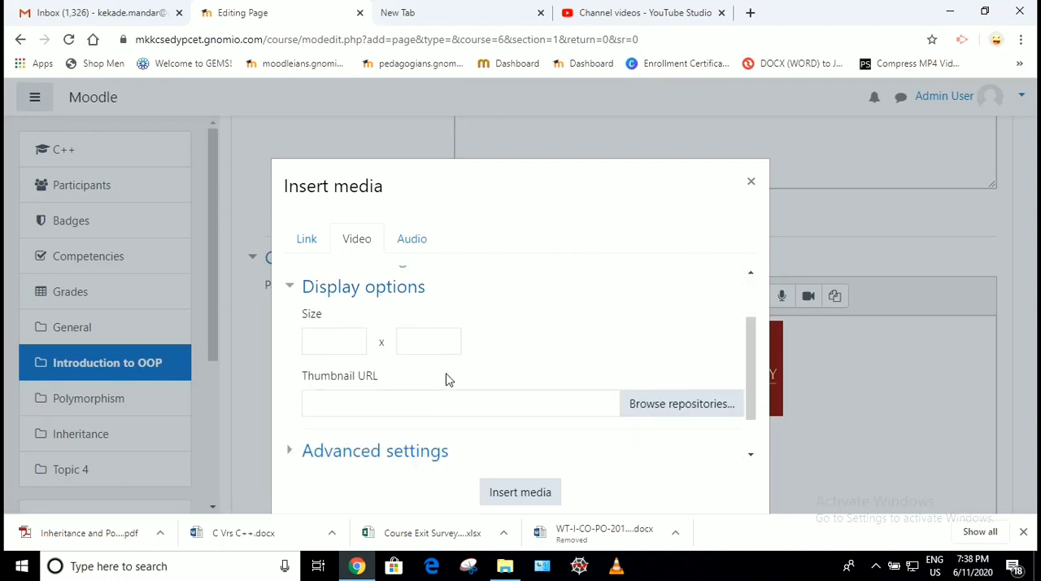
pyautogui.click(337, 318)
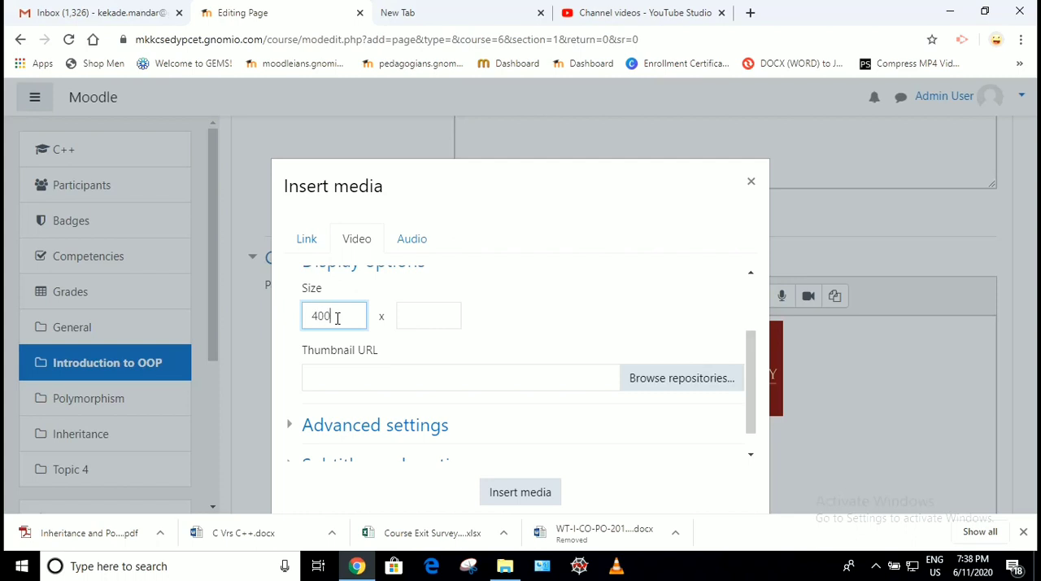
pyautogui.click(415, 319)
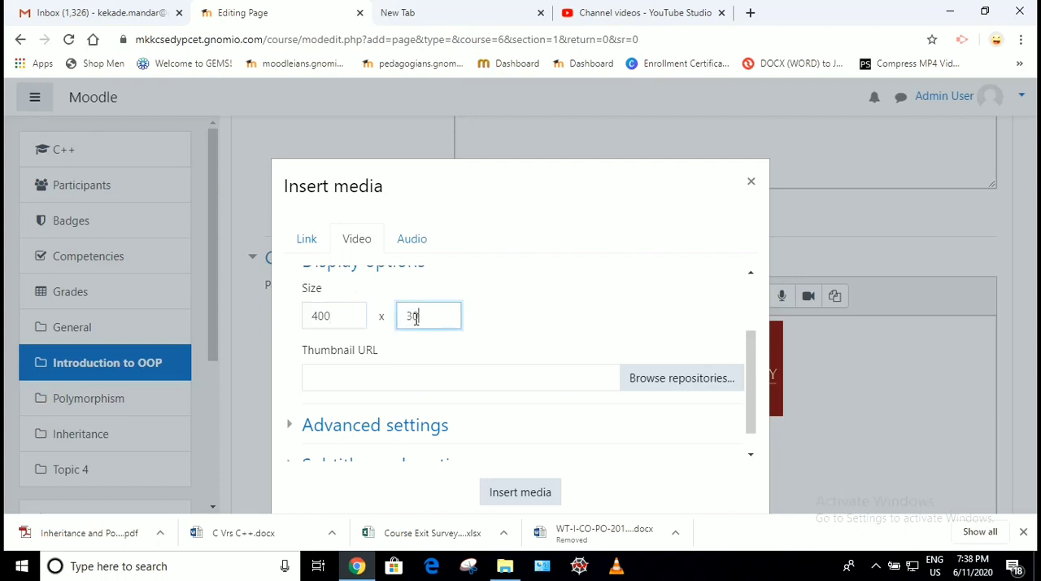
pyautogui.click(523, 324)
pyautogui.scroll(-1, 523, 323)
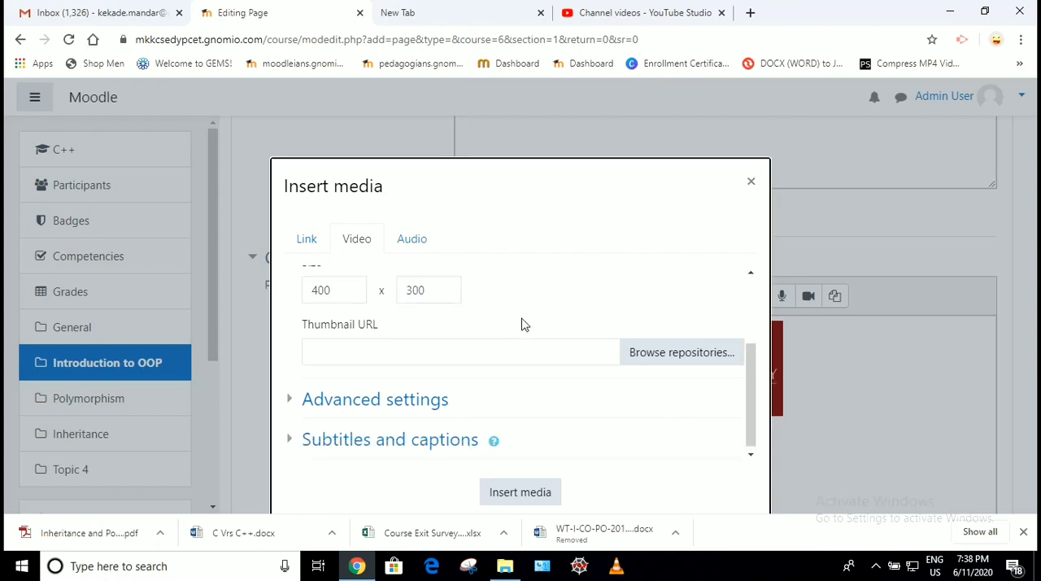
pyautogui.click(519, 491)
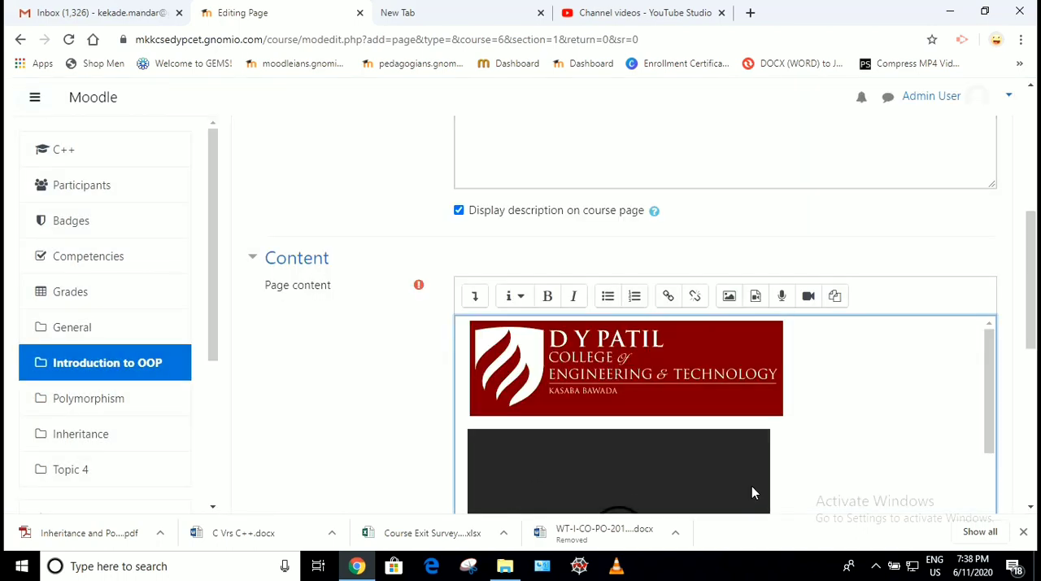
pyautogui.scroll(-3, 751, 485)
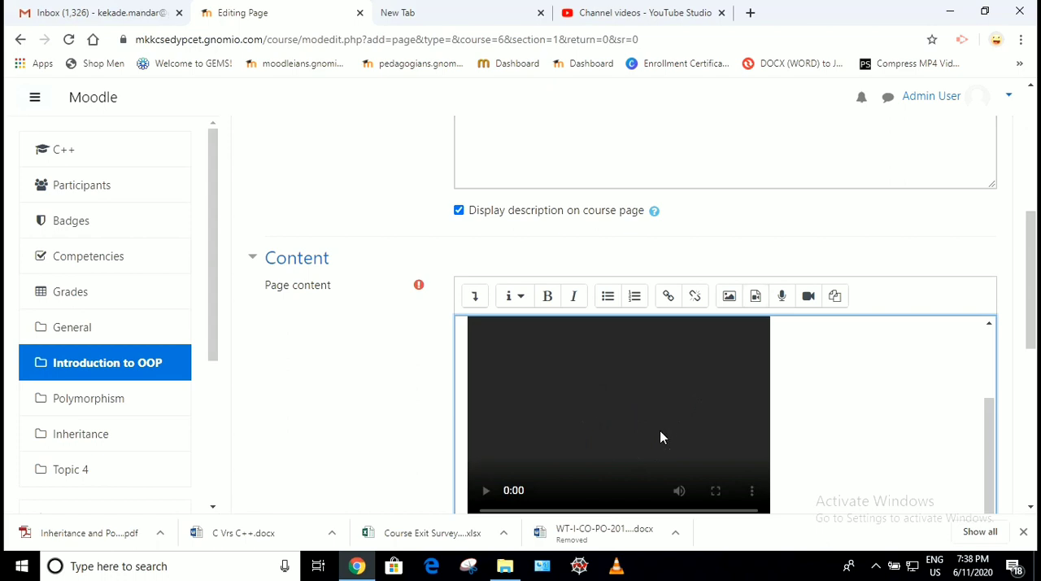
pyautogui.scroll(1, 659, 437)
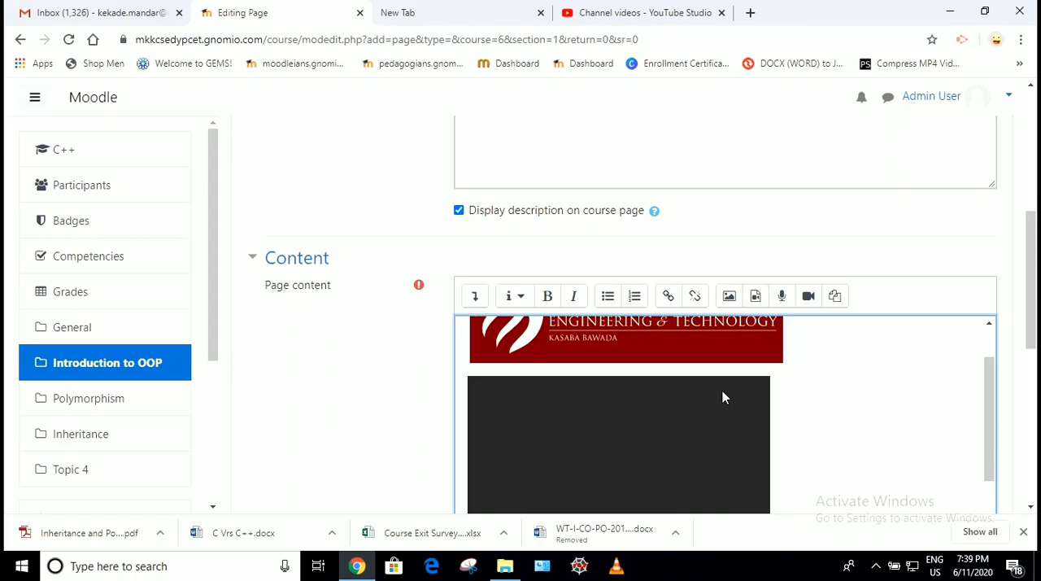
# - Add the line "Image of DYPCET" above the college image in the page content, formatted as a bold bullet
pyautogui.scroll(1, 722, 391)
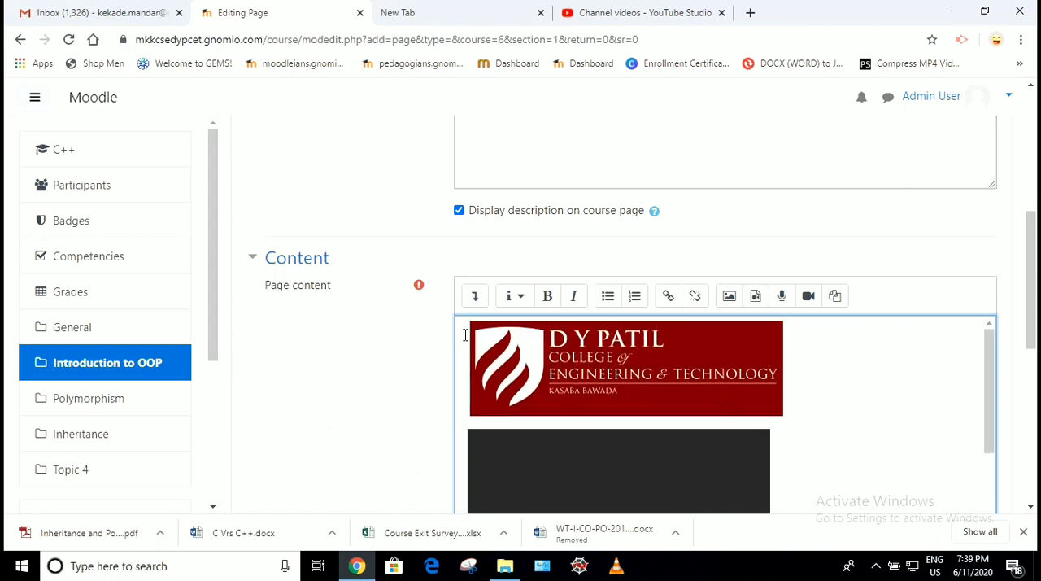
pyautogui.scroll(1, 466, 335)
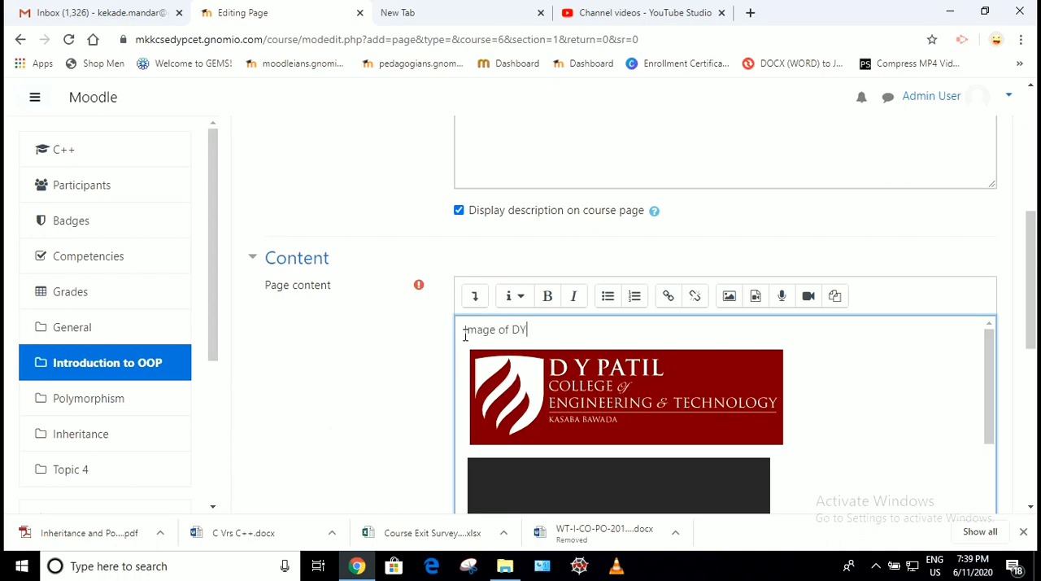
pyautogui.hotkey('shift', 'Left')
pyautogui.hotkey('shift', 'Left')
pyautogui.hotkey('shift', 'Left')
pyautogui.hotkey('shift', 'Left')
pyautogui.hotkey('shift', 'Left')
pyautogui.hotkey('shift', 'Left')
pyautogui.hotkey('shift', 'Left')
pyautogui.hotkey('shift', 'Left')
pyautogui.hotkey('shift', 'Left')
pyautogui.hotkey('shift', 'Left')
pyautogui.hotkey('shift', 'Left')
pyautogui.hotkey('shift', 'Left')
pyautogui.hotkey('shift', 'Left')
pyautogui.hotkey('shift', 'Left')
pyautogui.hotkey('shift', 'Left')
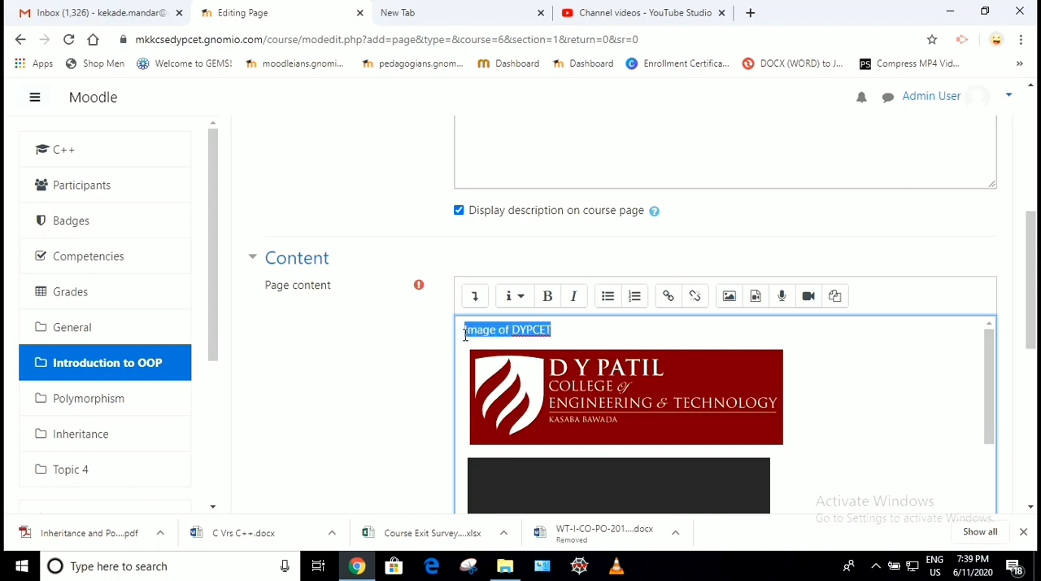
pyautogui.click(607, 296)
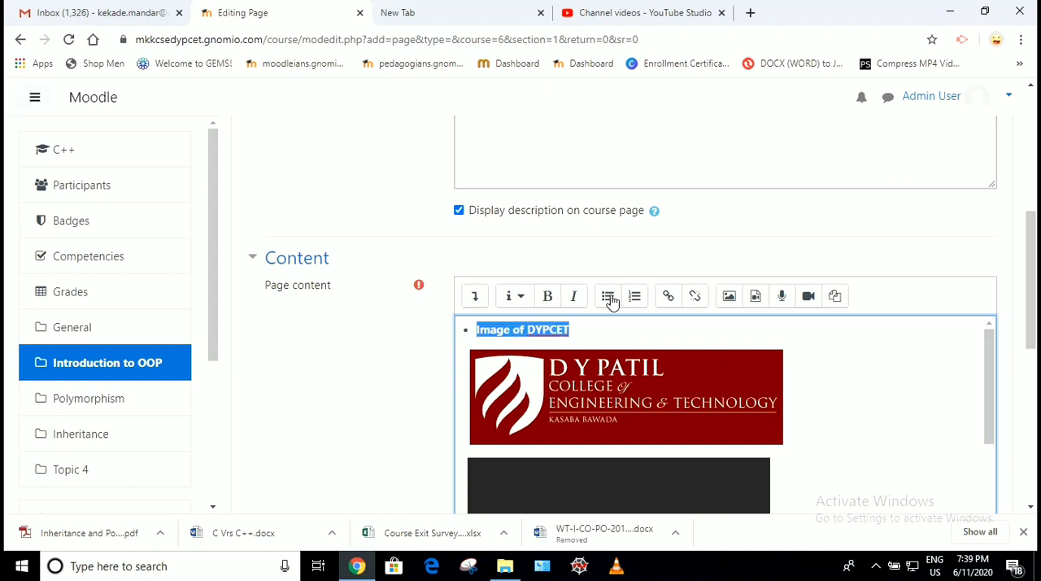
# - Add the line "Video" between the image and the video in the page content, formatted as a bold bullet
pyautogui.click(836, 355)
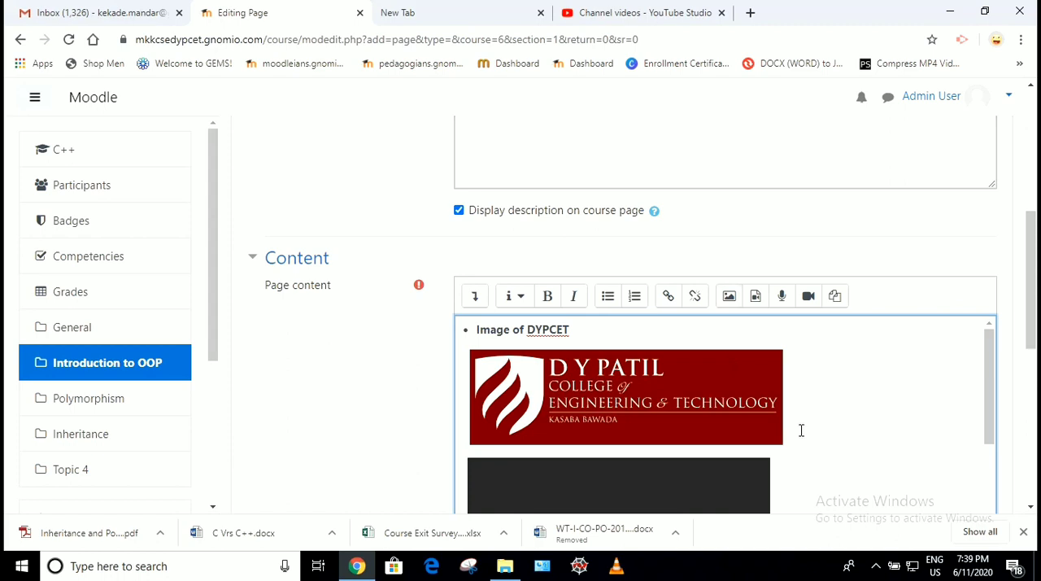
pyautogui.press('Return')
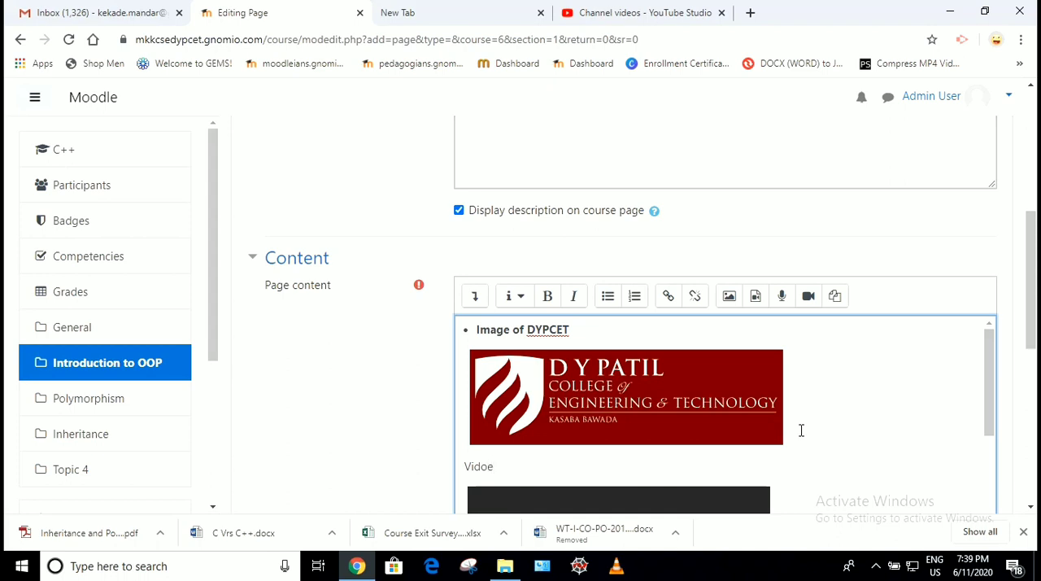
pyautogui.press('BackSpace')
pyautogui.doubleClick(479, 467)
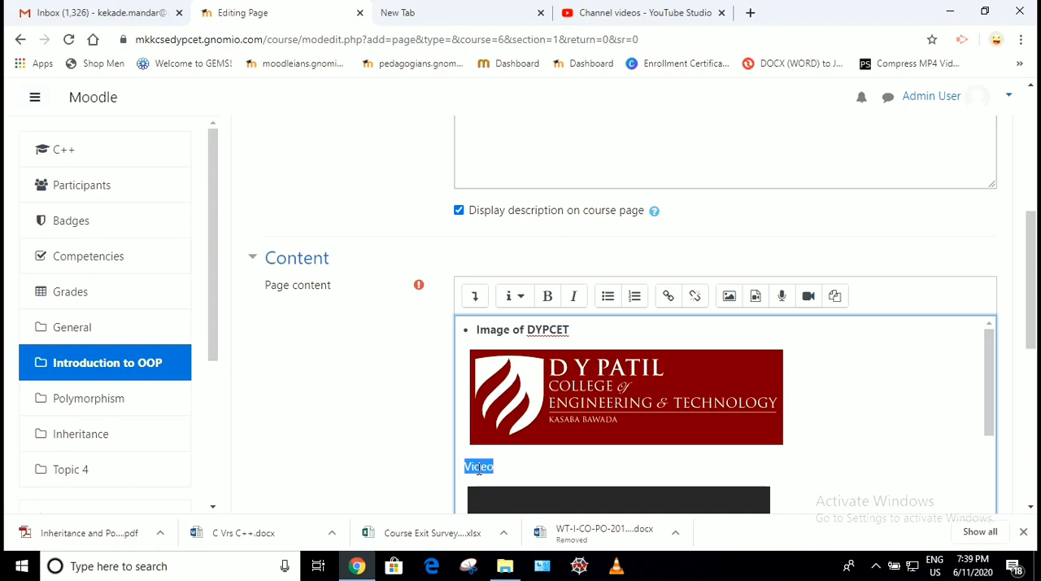
pyautogui.click(608, 296)
# - Set completion tracking to "Show activity as complete when conditions are met" and save the page, returning to the course
pyautogui.scroll(-2, 385, 447)
pyautogui.scroll(-2, 386, 446)
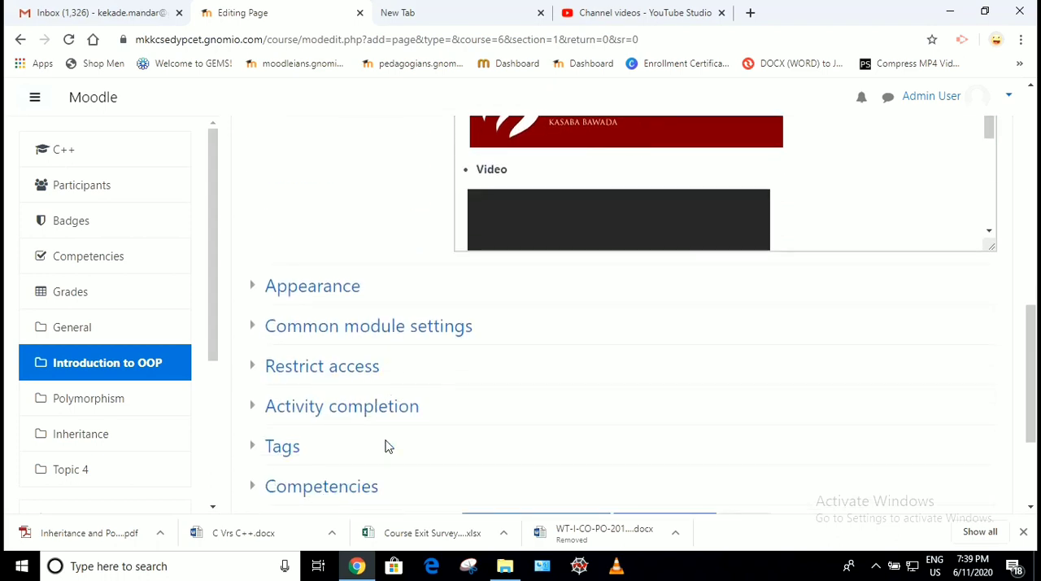
pyautogui.scroll(2, 521, 360)
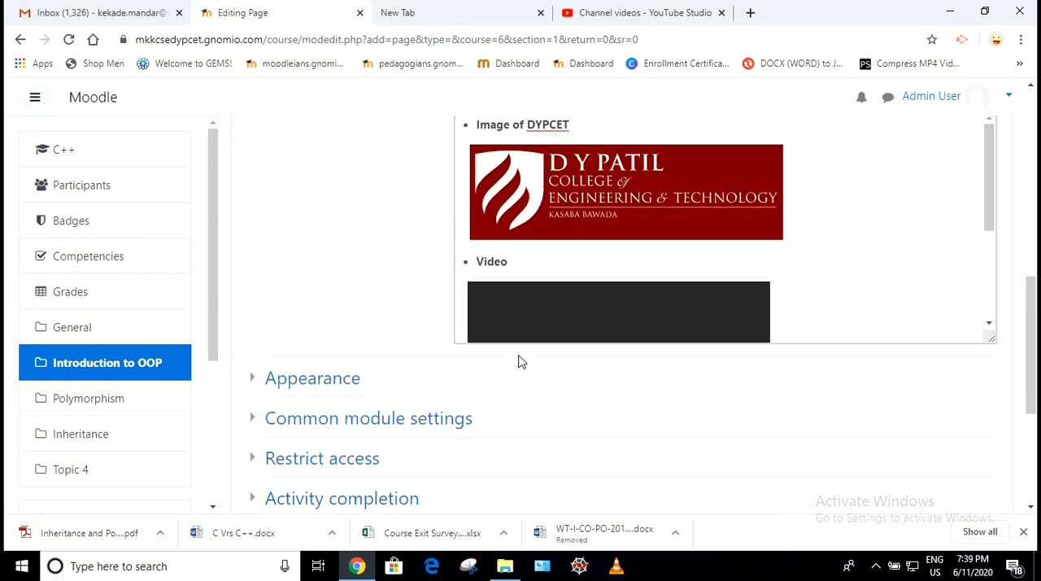
pyautogui.scroll(-3, 652, 267)
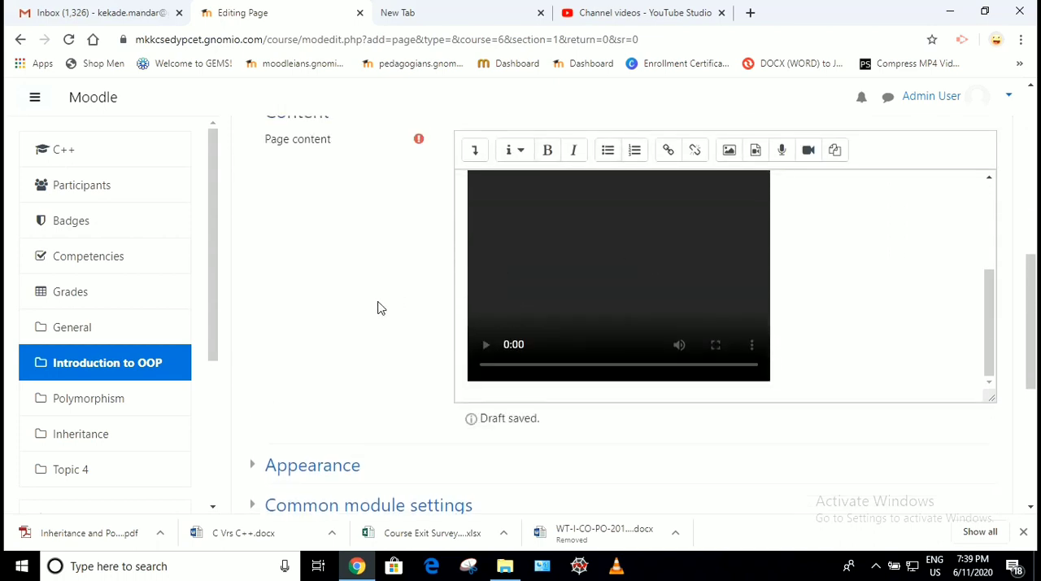
pyautogui.scroll(-2, 376, 307)
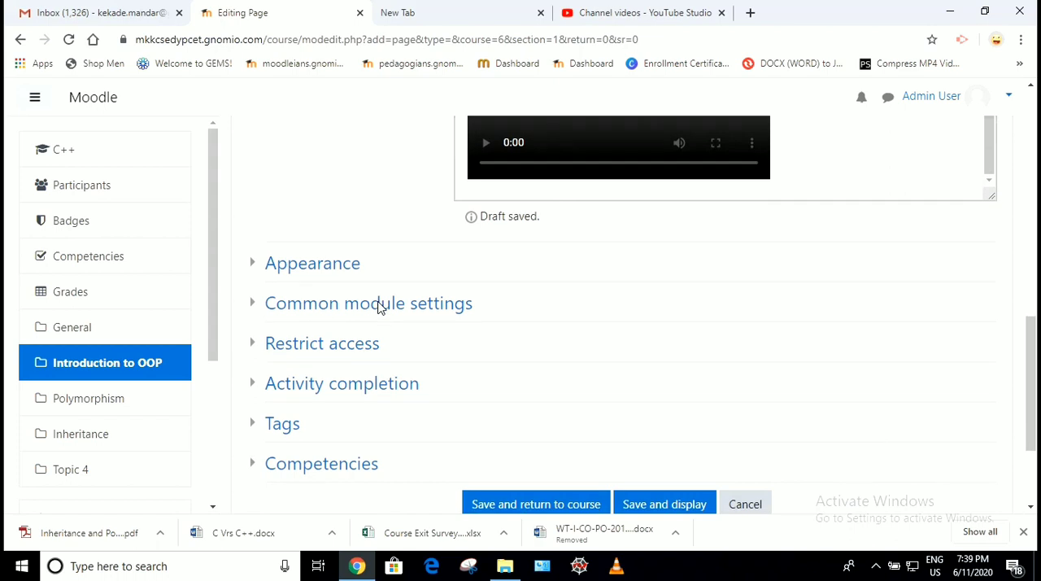
pyautogui.click(317, 384)
pyautogui.click(488, 415)
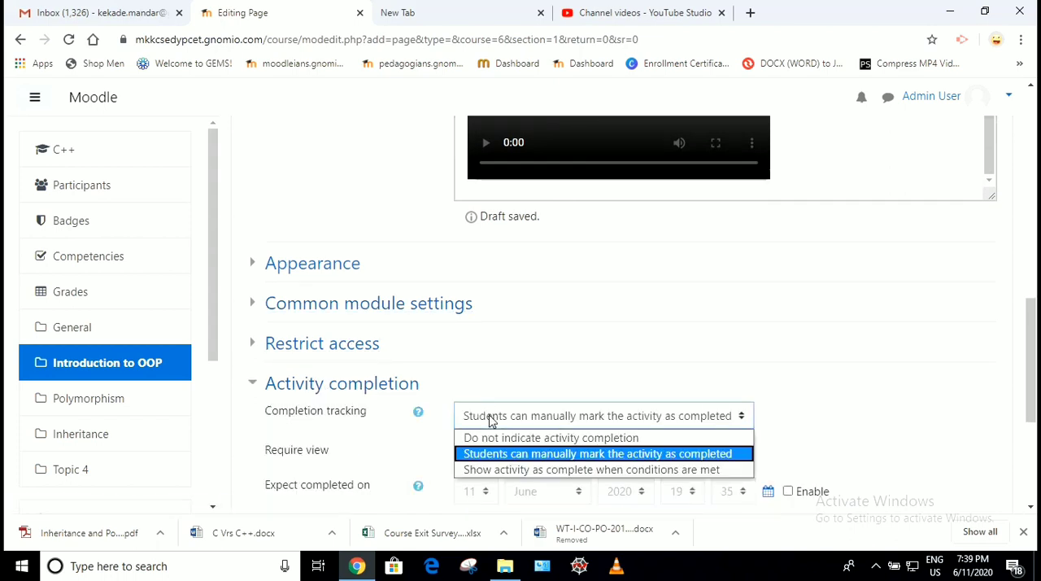
pyautogui.click(490, 470)
pyautogui.scroll(-3, 489, 467)
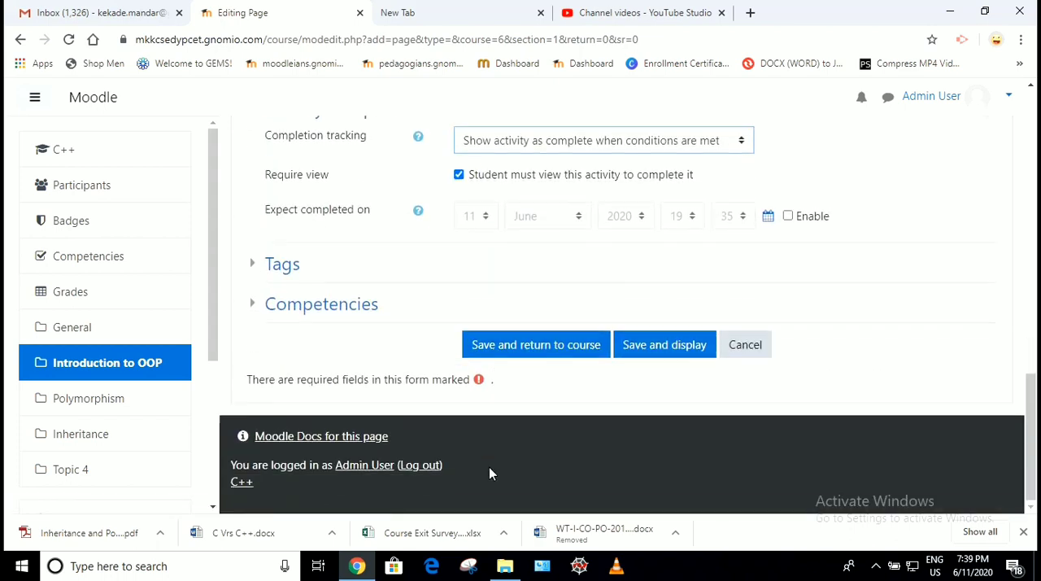
pyautogui.click(520, 348)
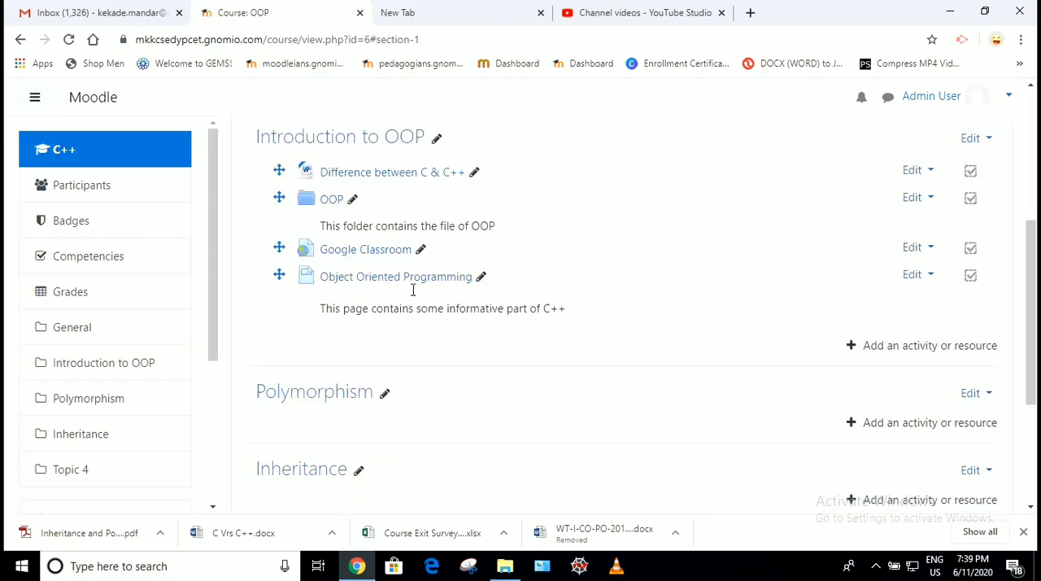
# - Check the Object Oriented Programming page entry and its description in the Introduction to OOP section
pyautogui.scroll(1, 413, 290)
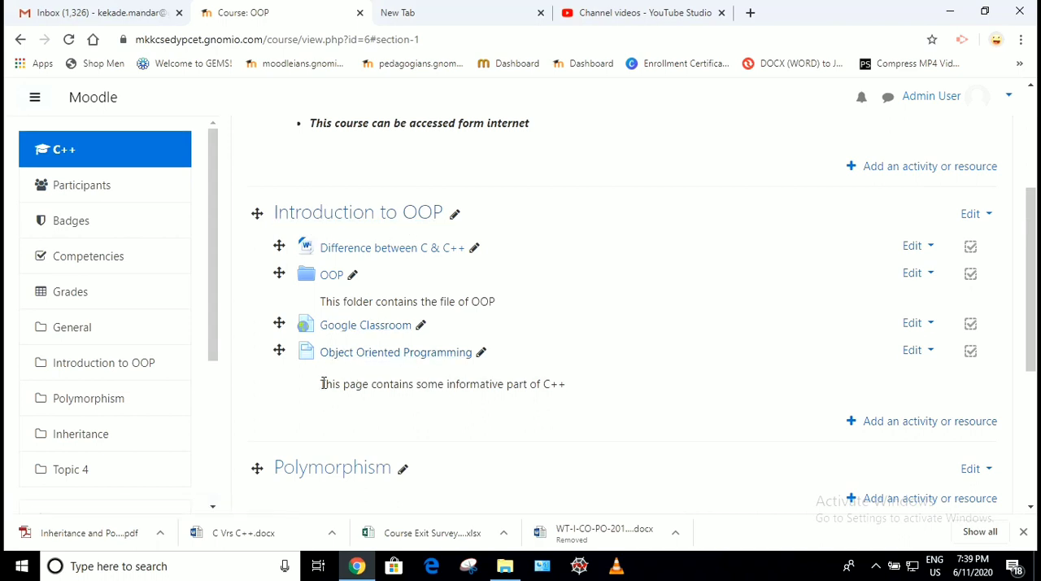
pyautogui.moveTo(323, 383); pyautogui.dragTo(572, 390)
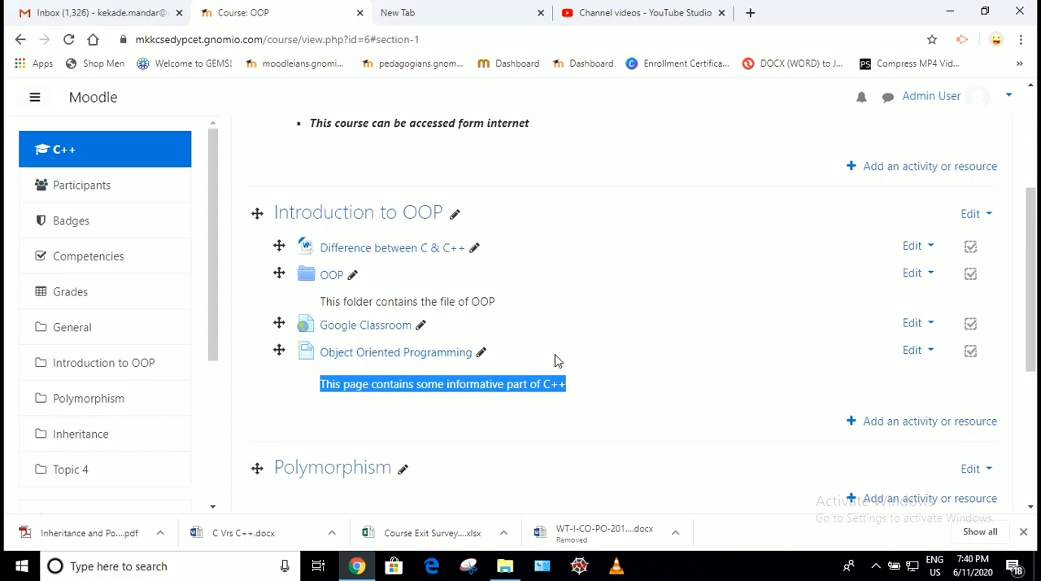
pyautogui.click(557, 360)
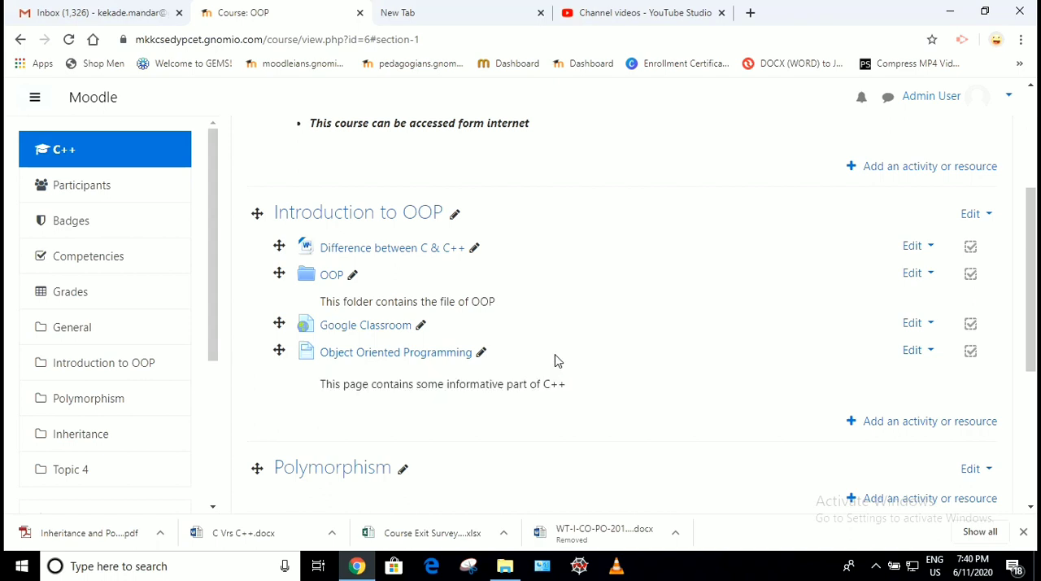
# - Open the Object Oriented Programming page, review its image and video, and briefly play the video before pausing it
pyautogui.click(437, 362)
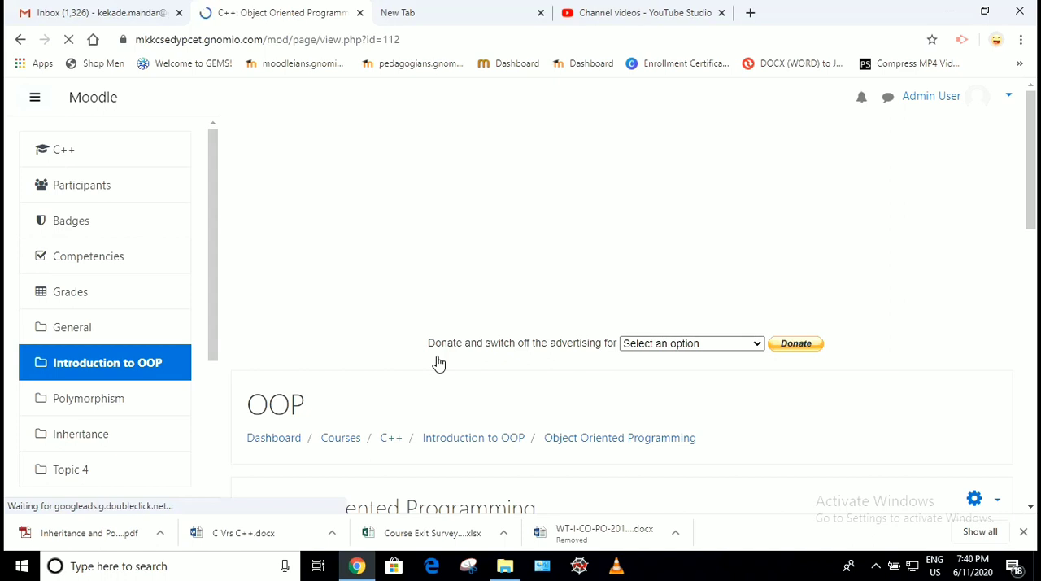
pyautogui.scroll(-2, 438, 363)
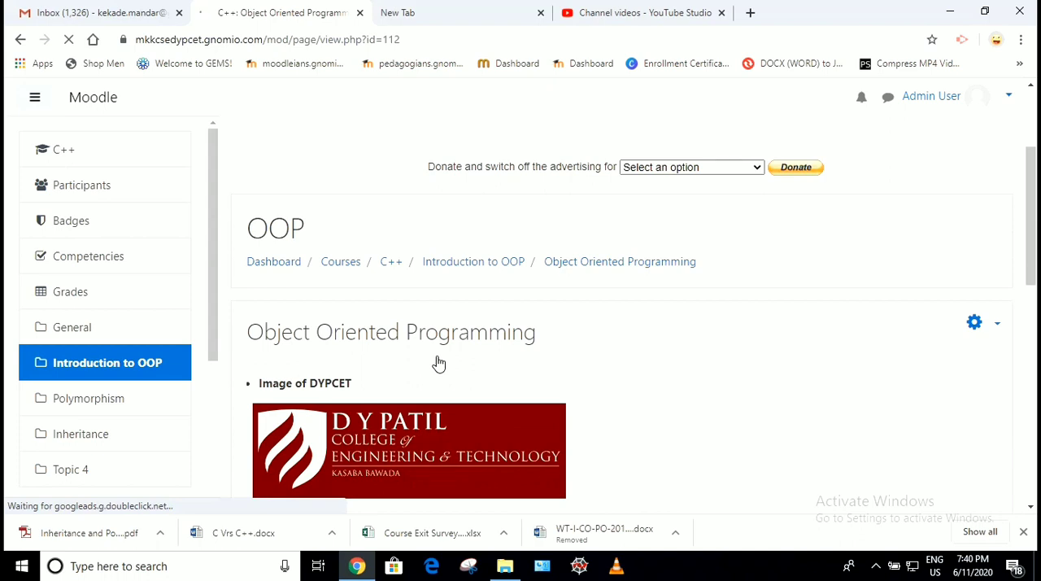
pyautogui.scroll(-2, 438, 364)
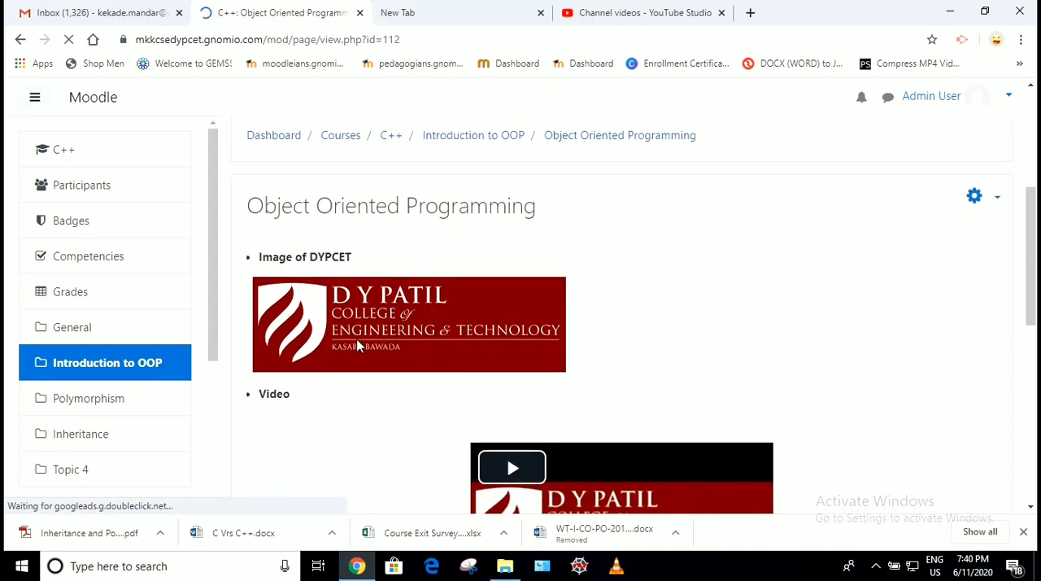
pyautogui.scroll(-2, 378, 321)
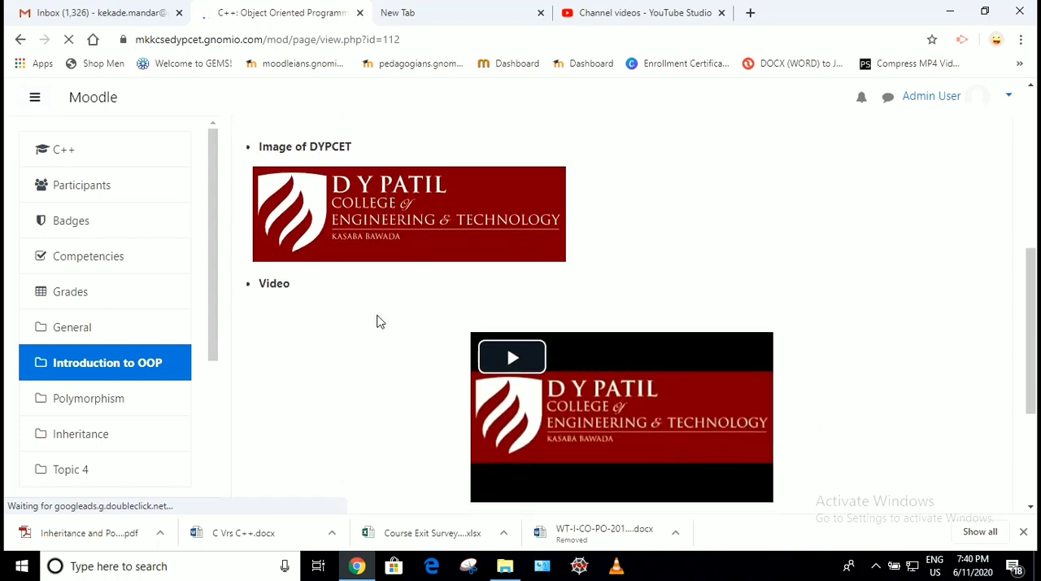
pyautogui.click(525, 343)
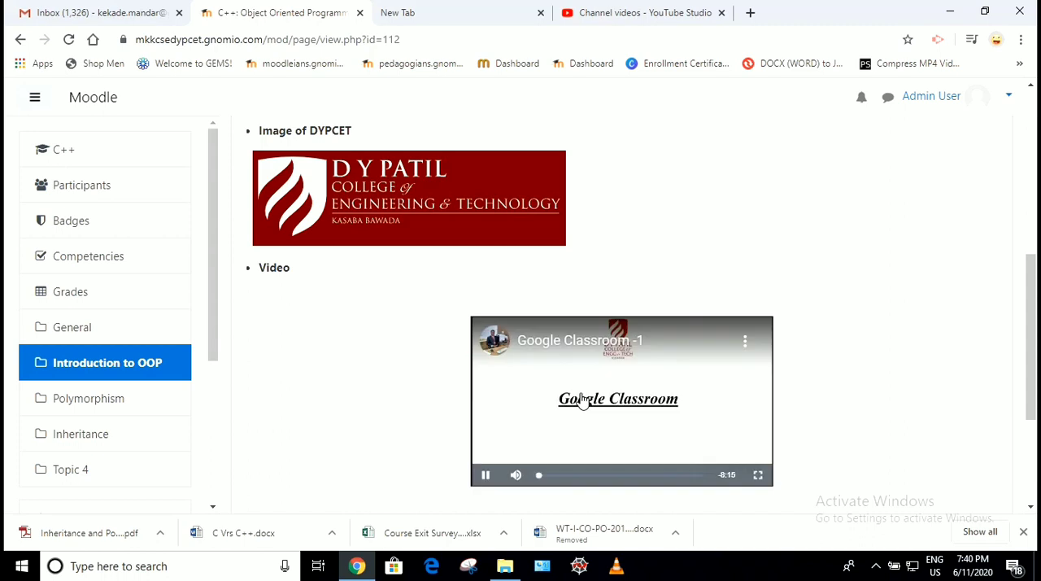
pyautogui.click(485, 474)
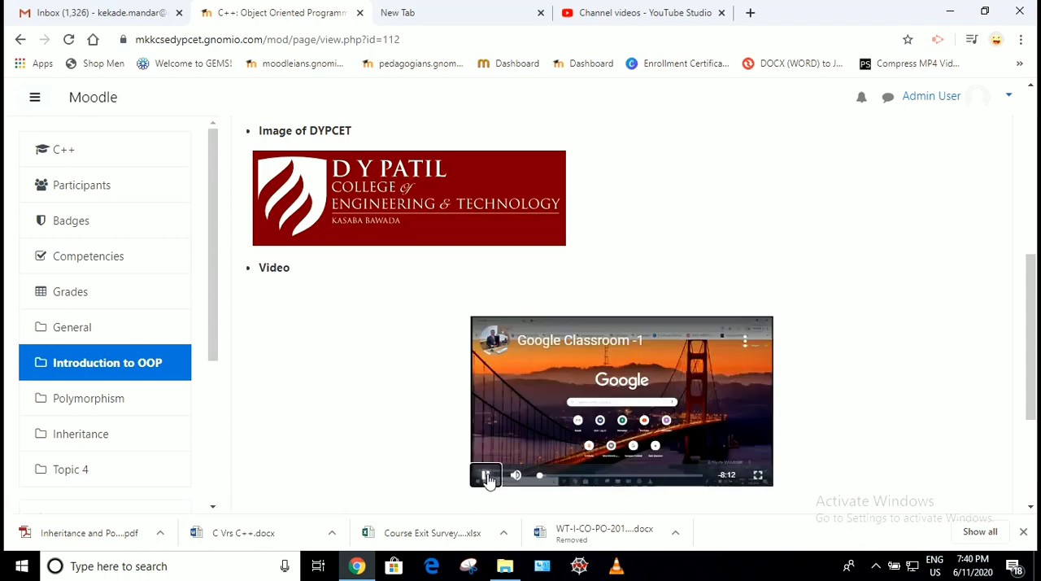
# - Return to the course's Introduction to OOP section and review the added label text and page resource
pyautogui.click(111, 365)
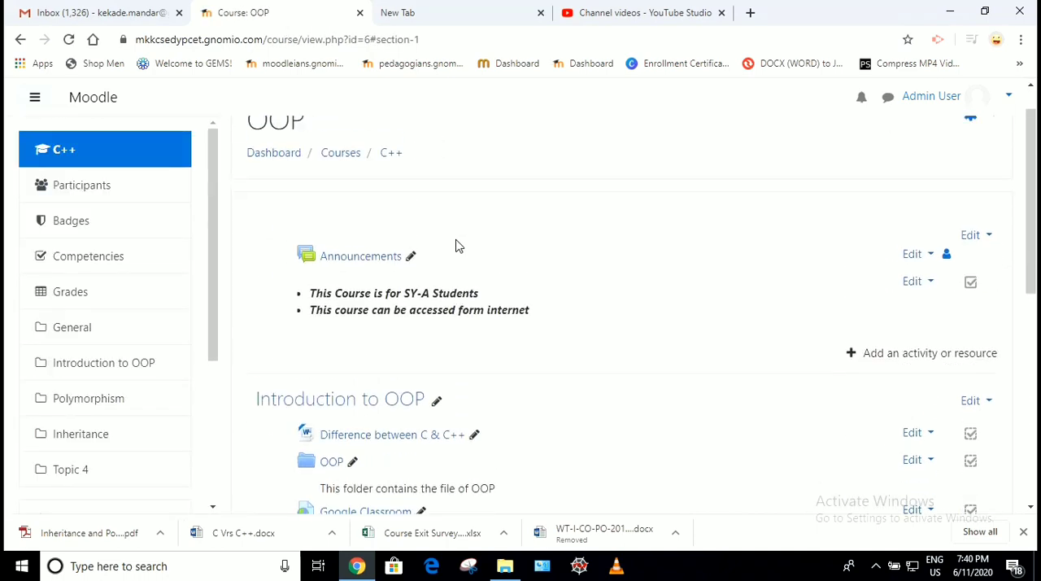
pyautogui.scroll(4, 317, 282)
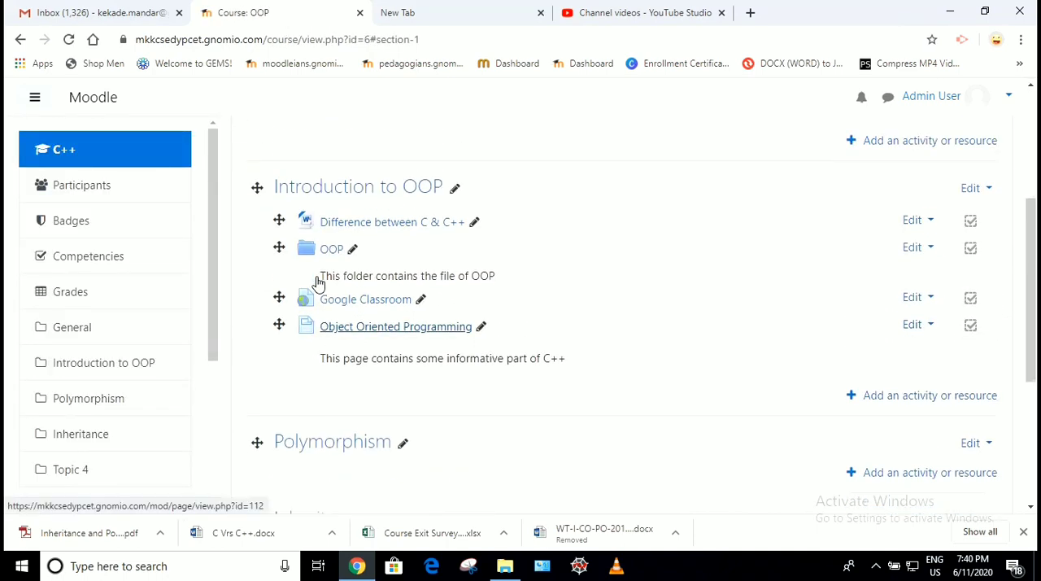
pyautogui.moveTo(309, 320); pyautogui.dragTo(573, 340)
pyautogui.scroll(-4, 574, 342)
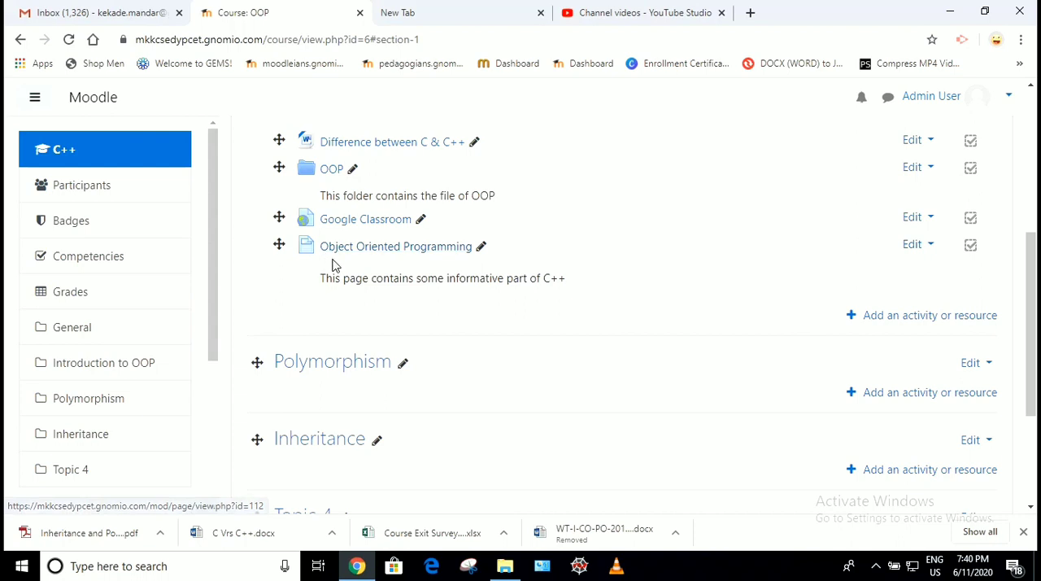
pyautogui.scroll(4, 429, 288)
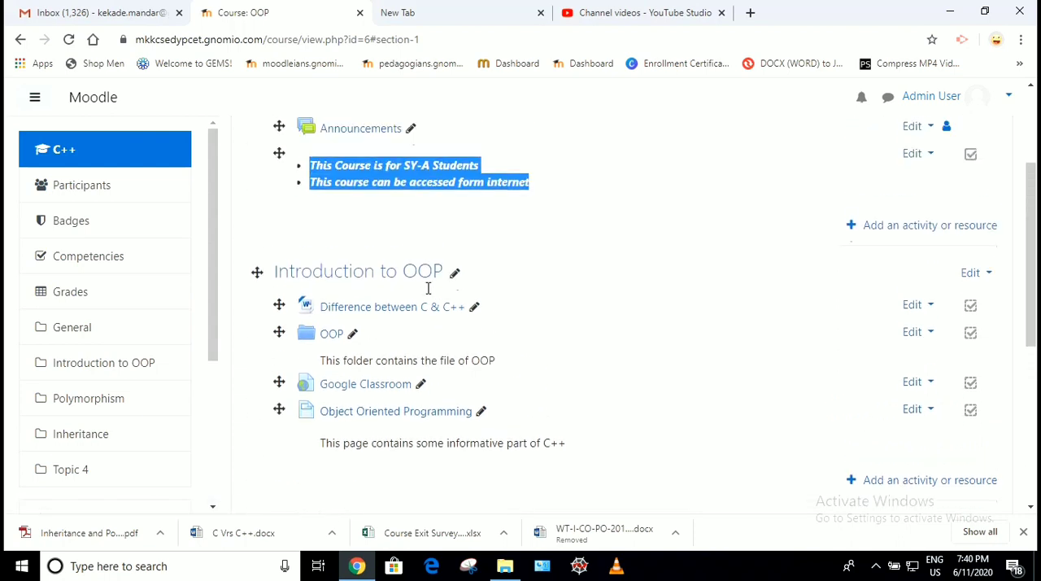